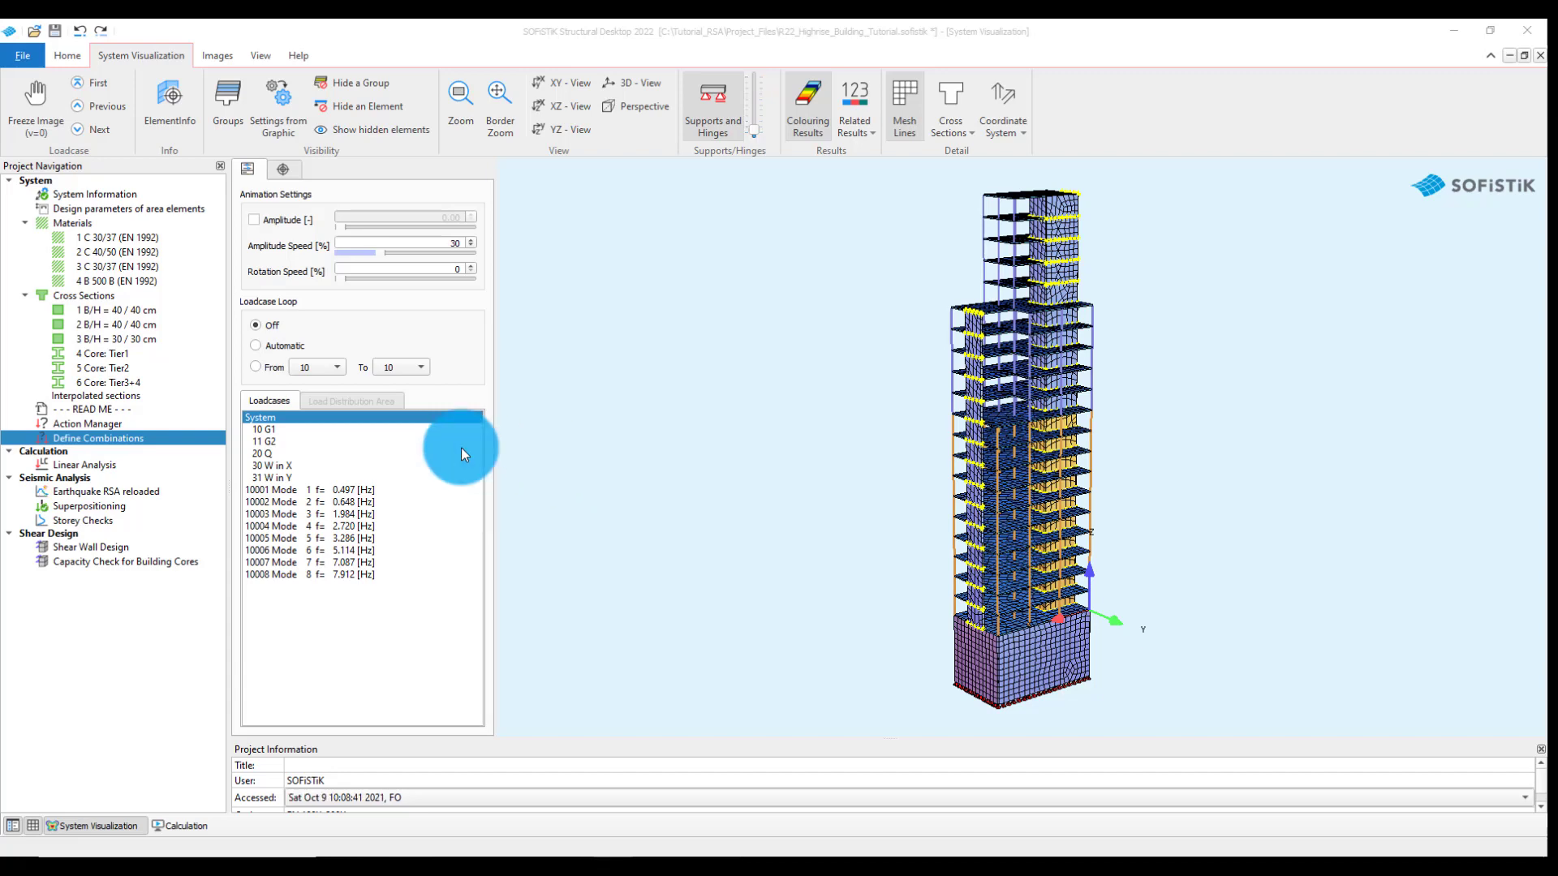
# Review the defined combination rules from the SLS characteristic to the ULS seismic combination and accept them
pyautogui.doubleClick(138, 439)
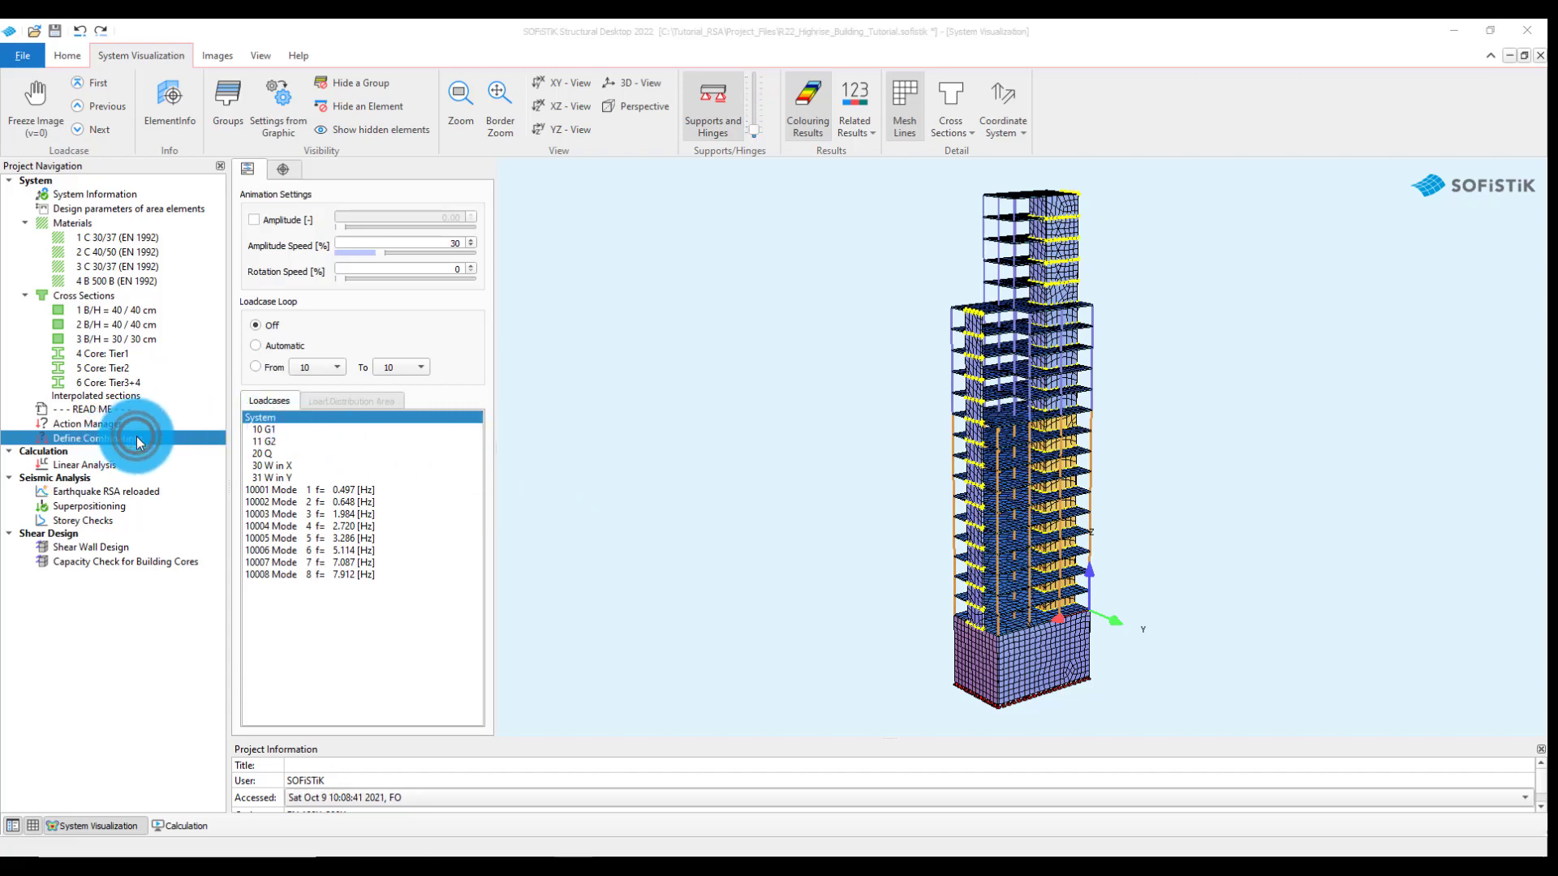
pyautogui.click(519, 223)
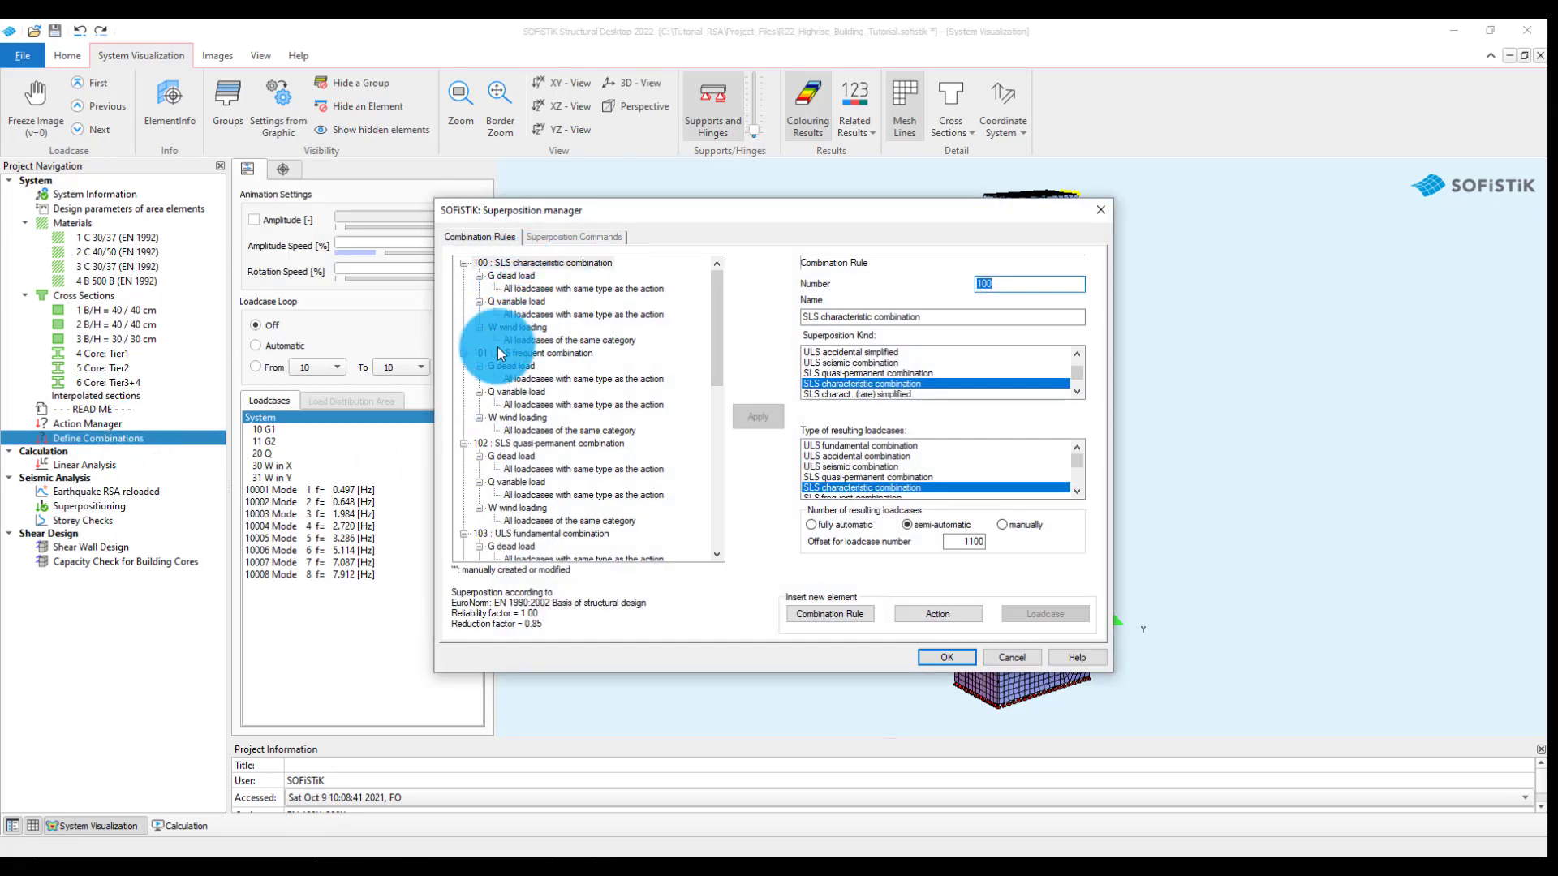
pyautogui.scroll(-8, 523, 344)
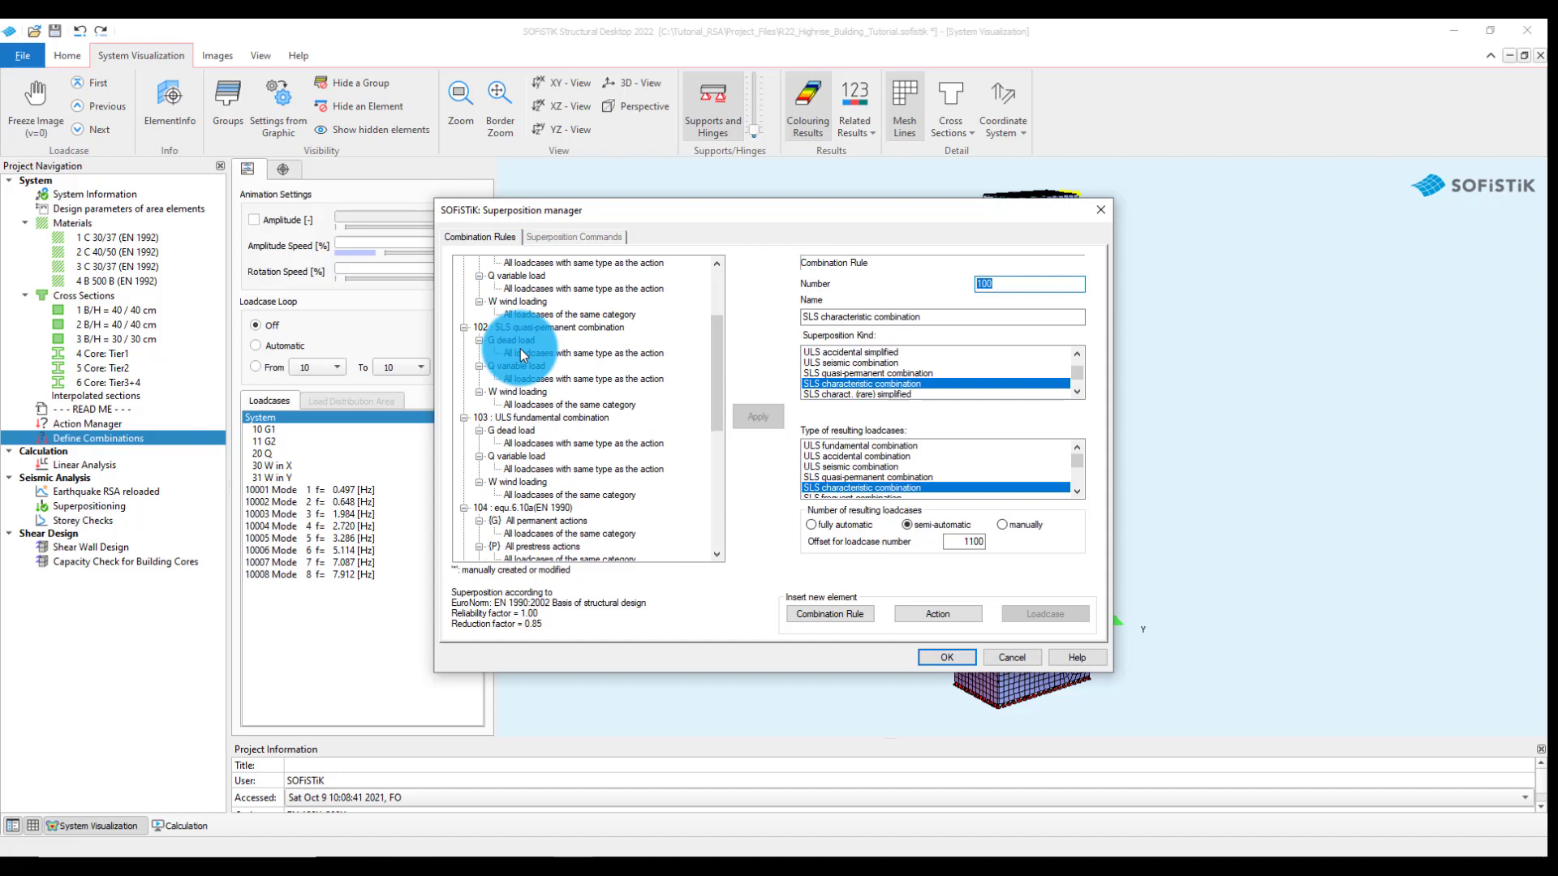
pyautogui.scroll(6, 518, 354)
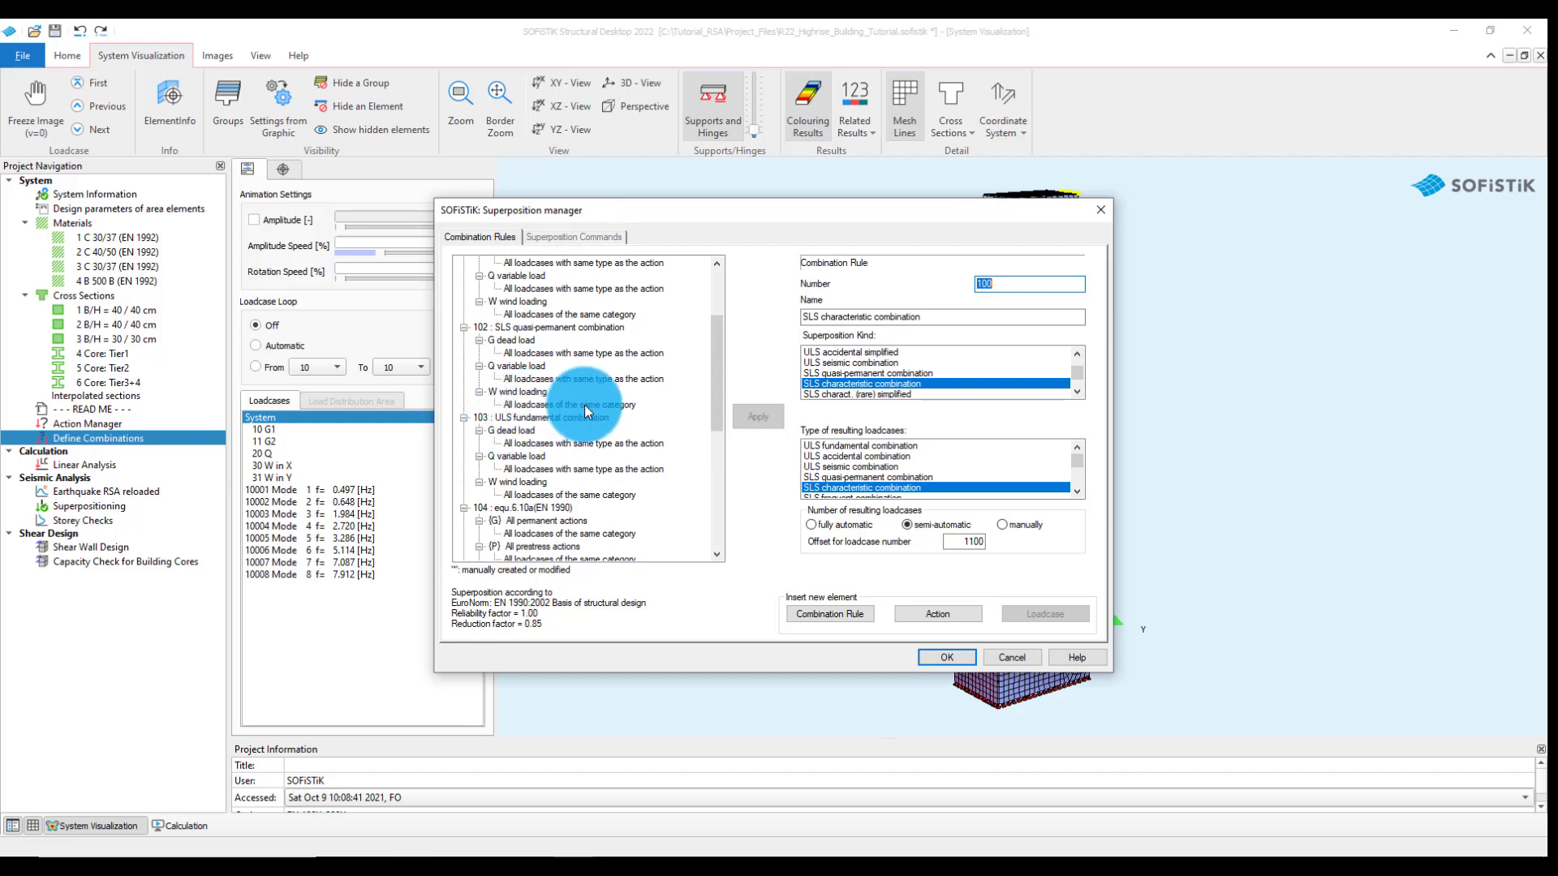
pyautogui.scroll(-8, 584, 406)
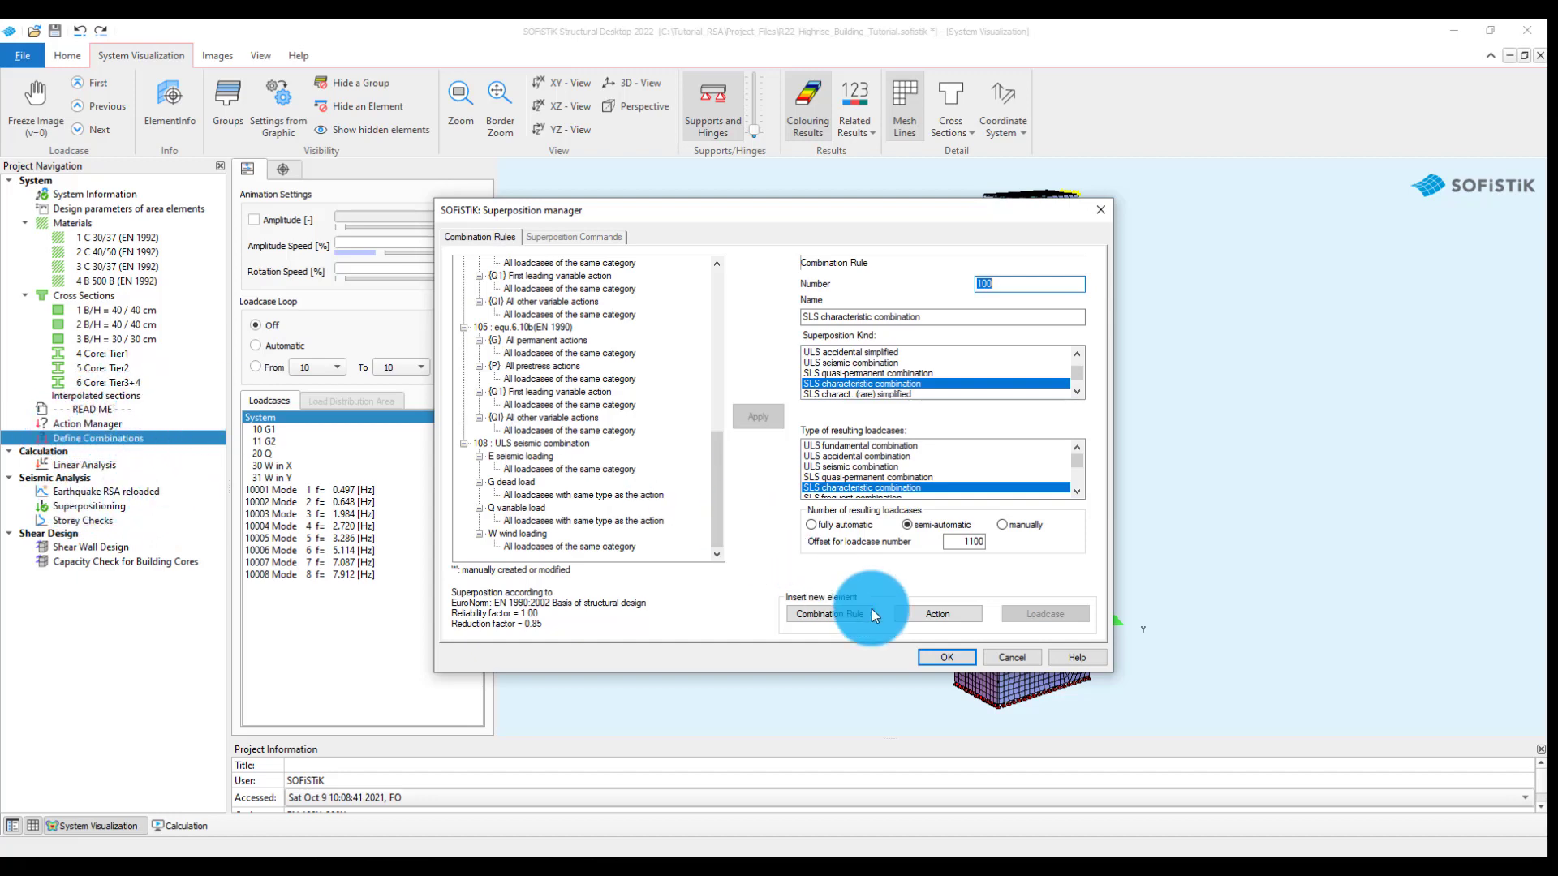
pyautogui.click(946, 658)
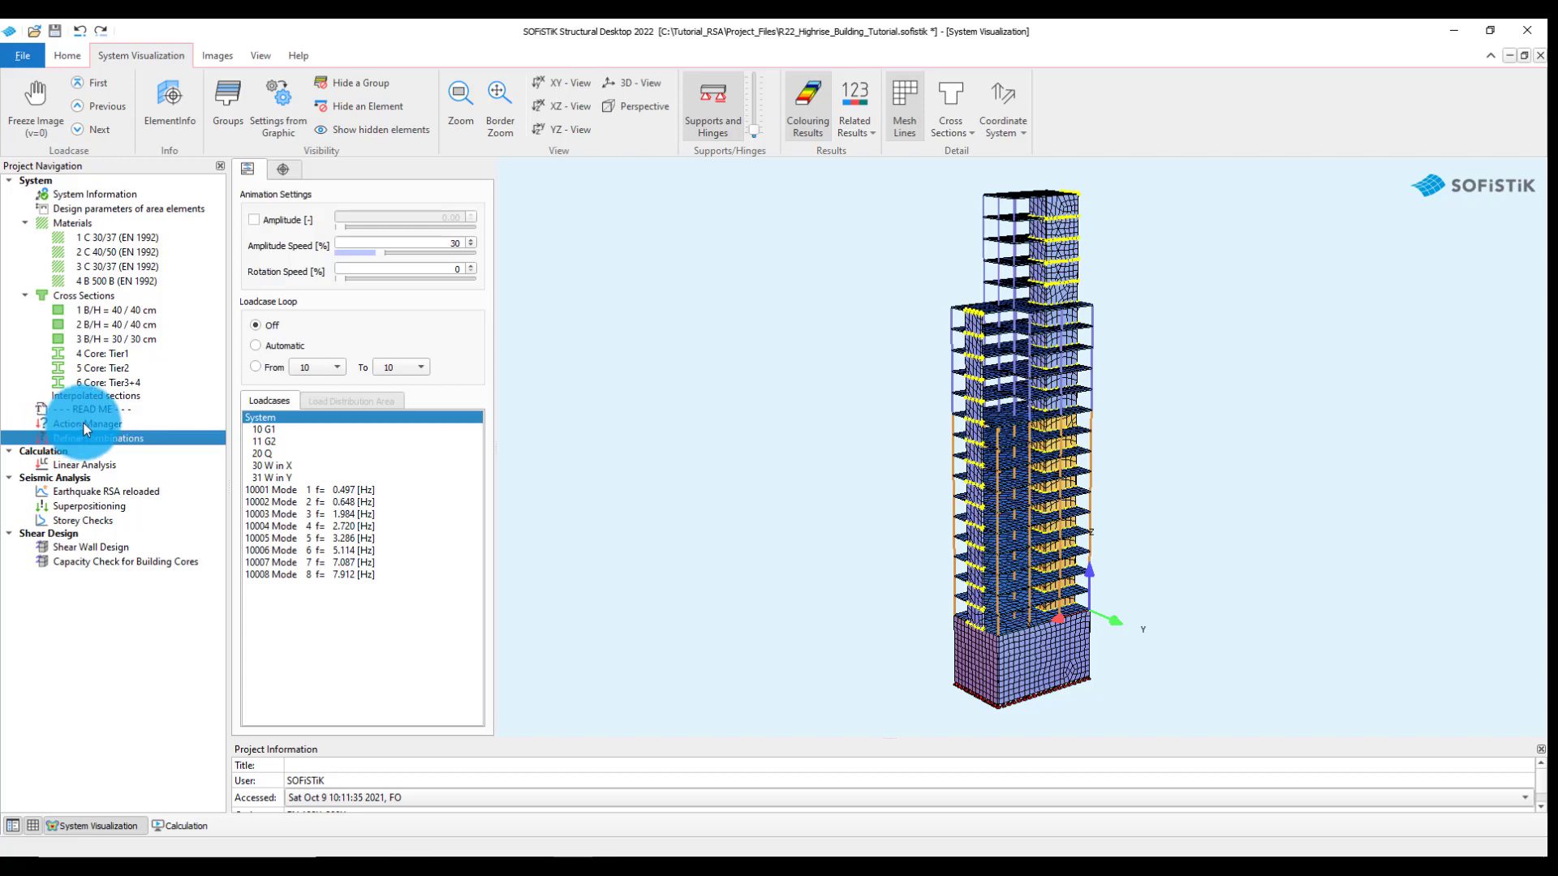
# Run the superpositioning immediately, including storey forces, inter-storey drifts and storey displacements of the ULS seismic combination
pyautogui.doubleClick(91, 508)
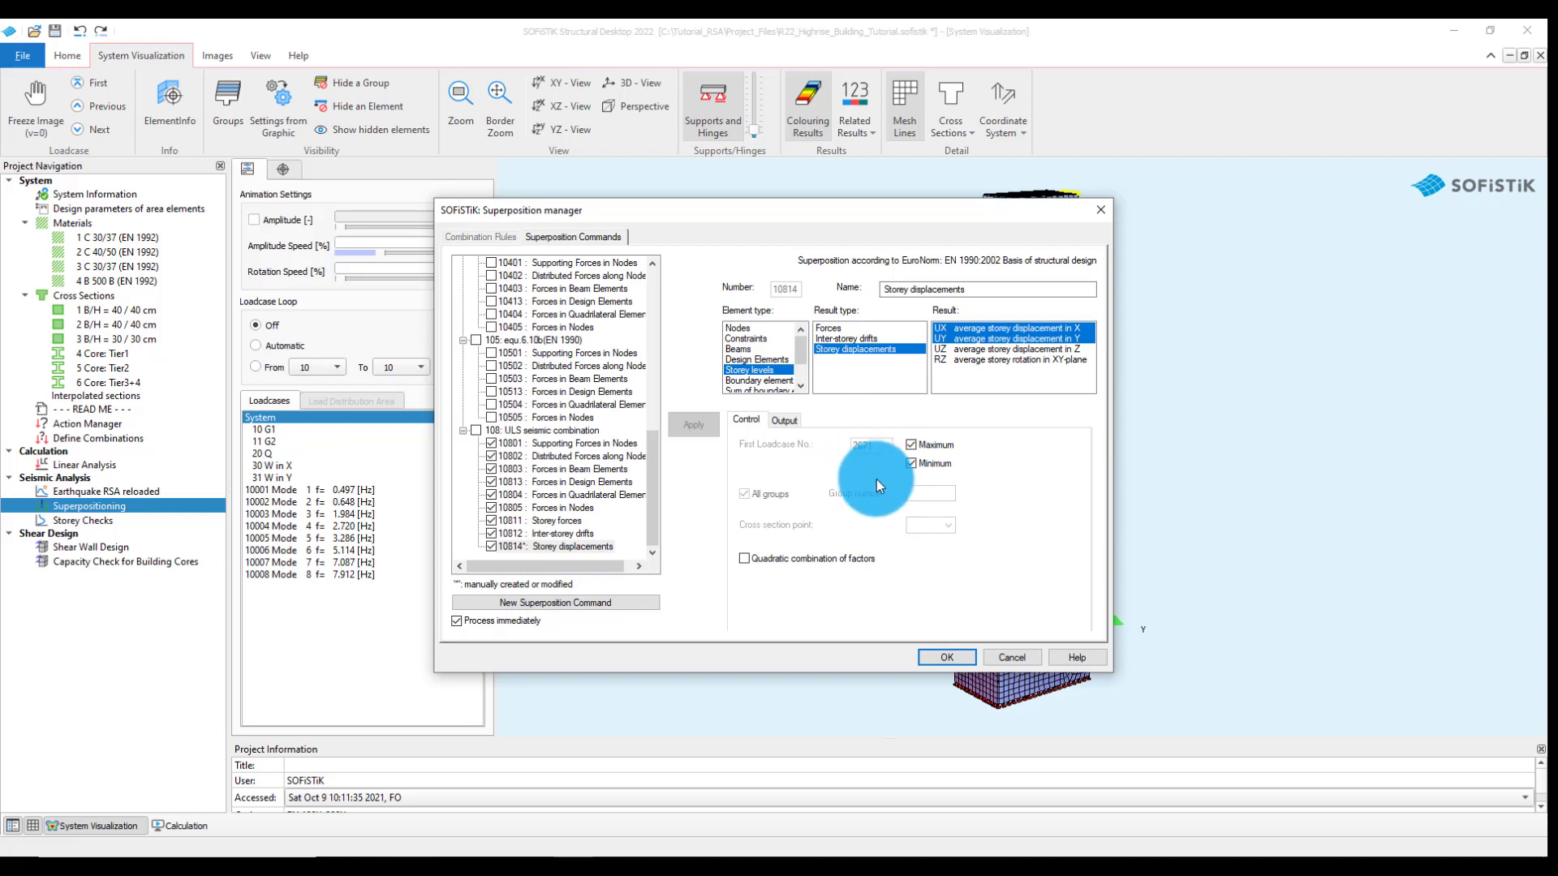
pyautogui.click(949, 657)
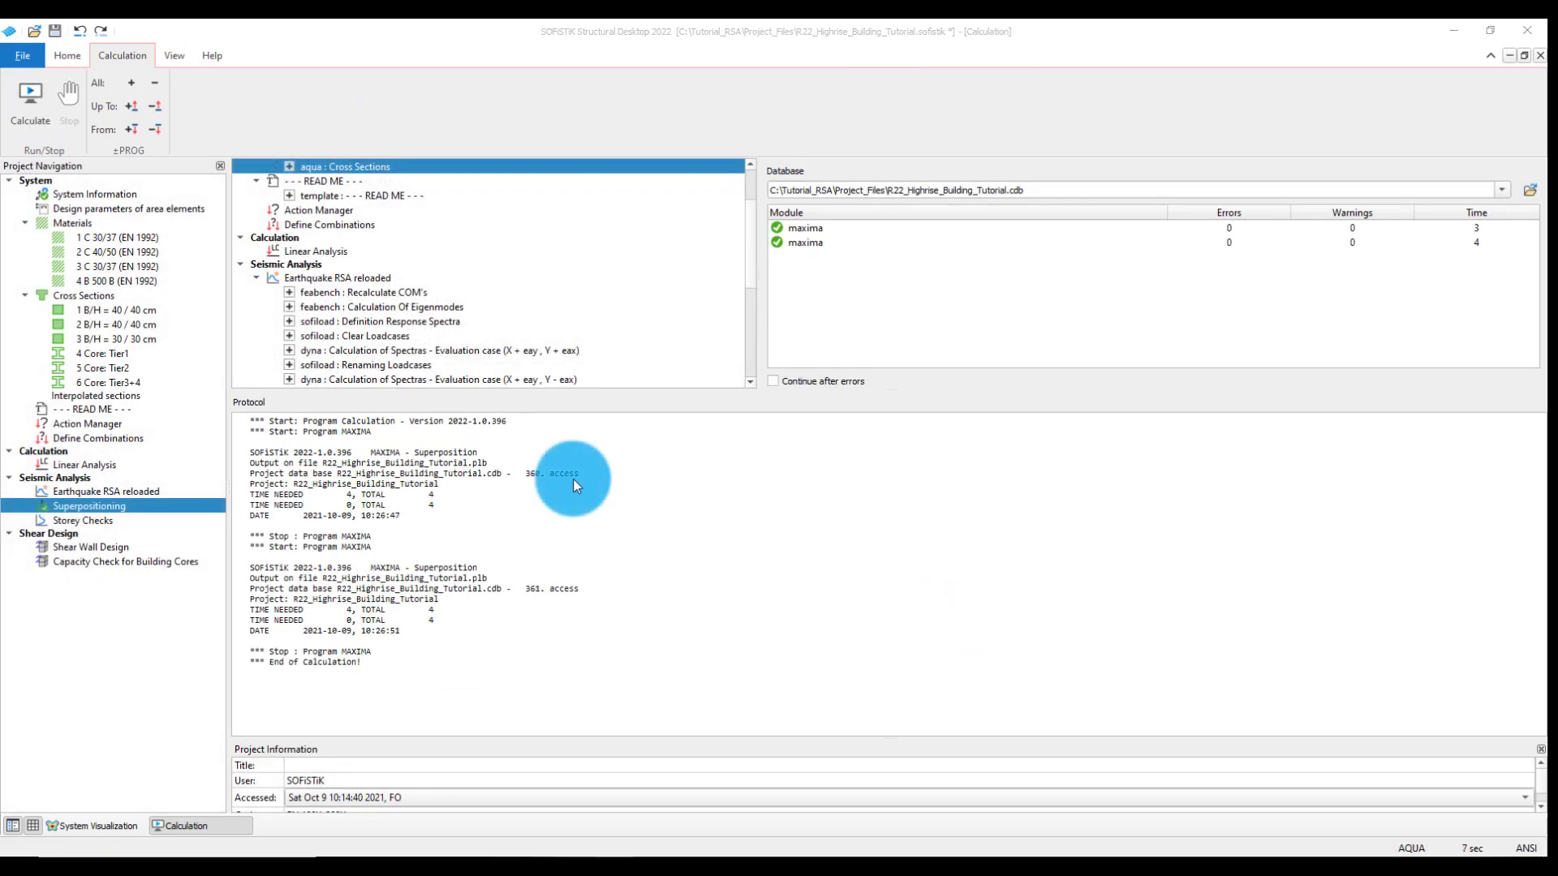
# Open the Storey Checks task and highlight Levels 20, 17, 14 and 10, plus the range Level 20 to Level 10, in the model
pyautogui.click(80, 521)
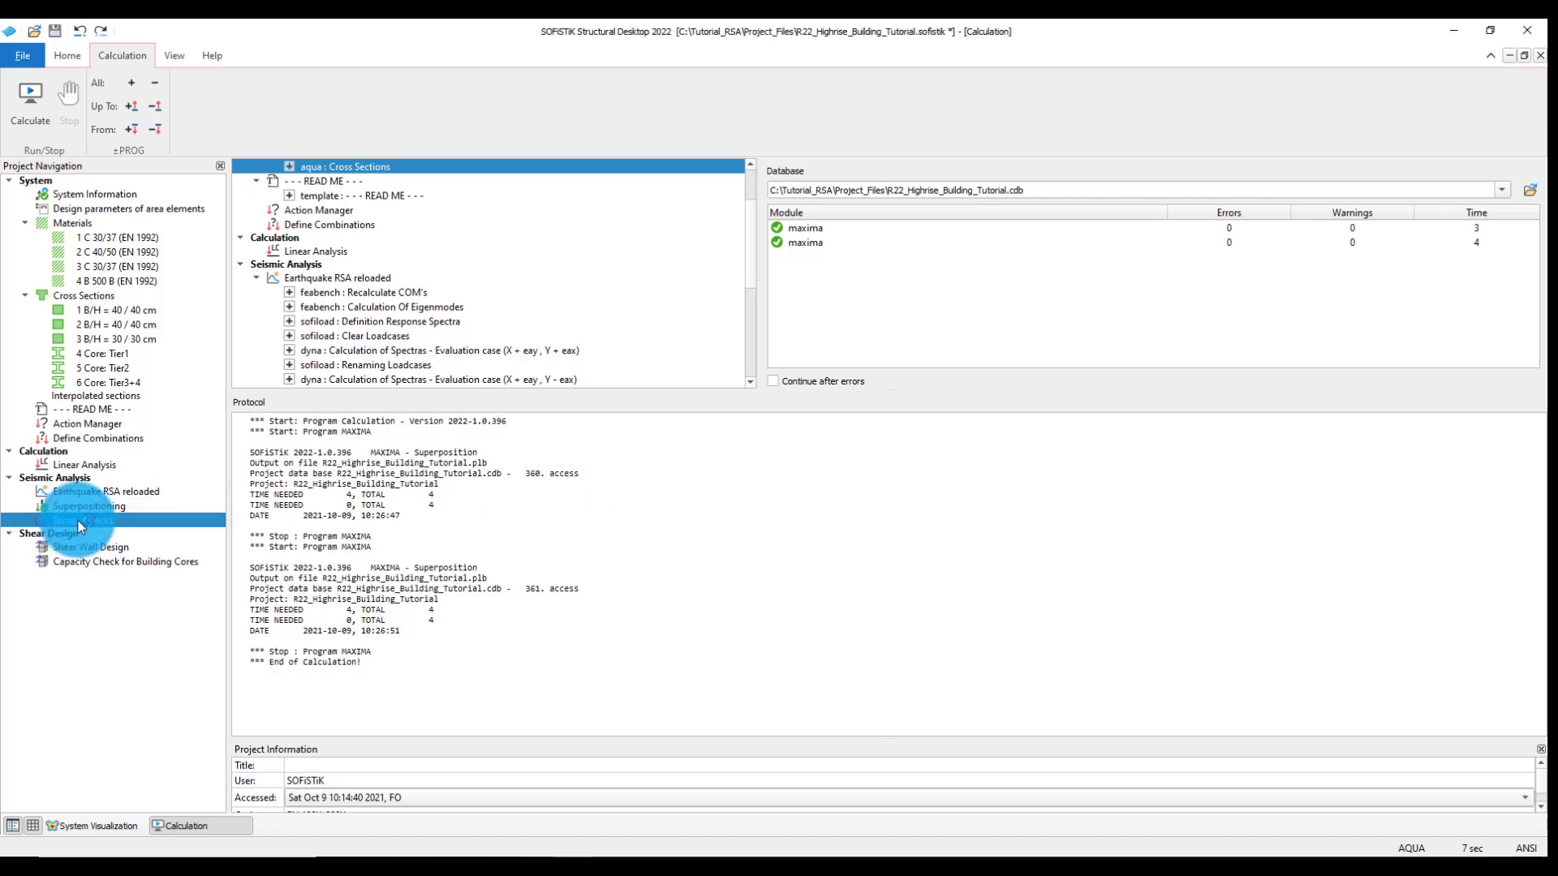
pyautogui.doubleClick(80, 520)
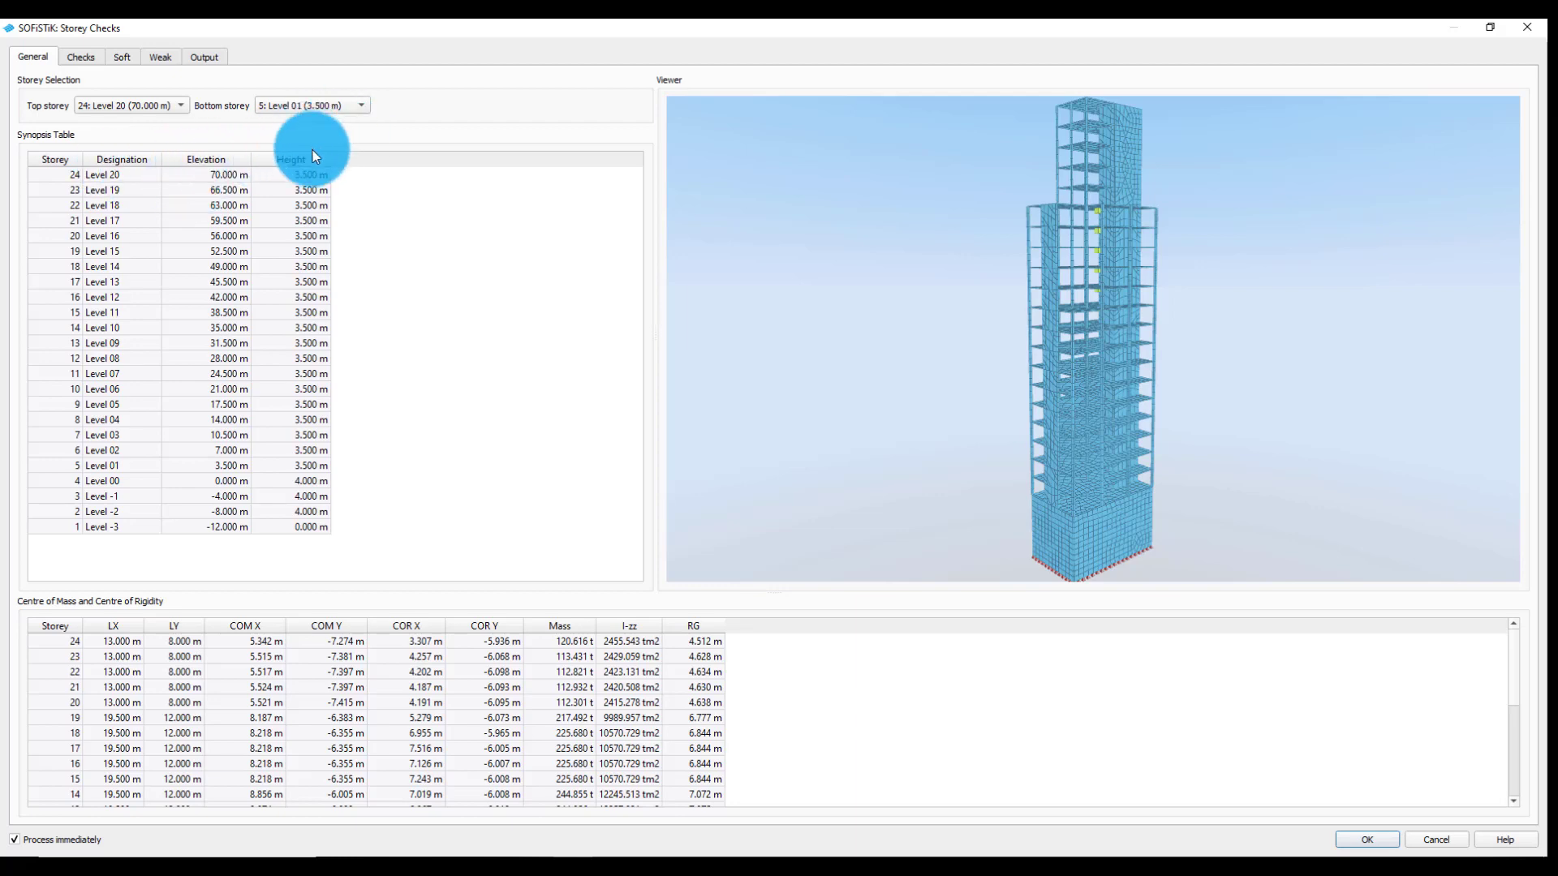
pyautogui.click(138, 175)
pyautogui.click(137, 221)
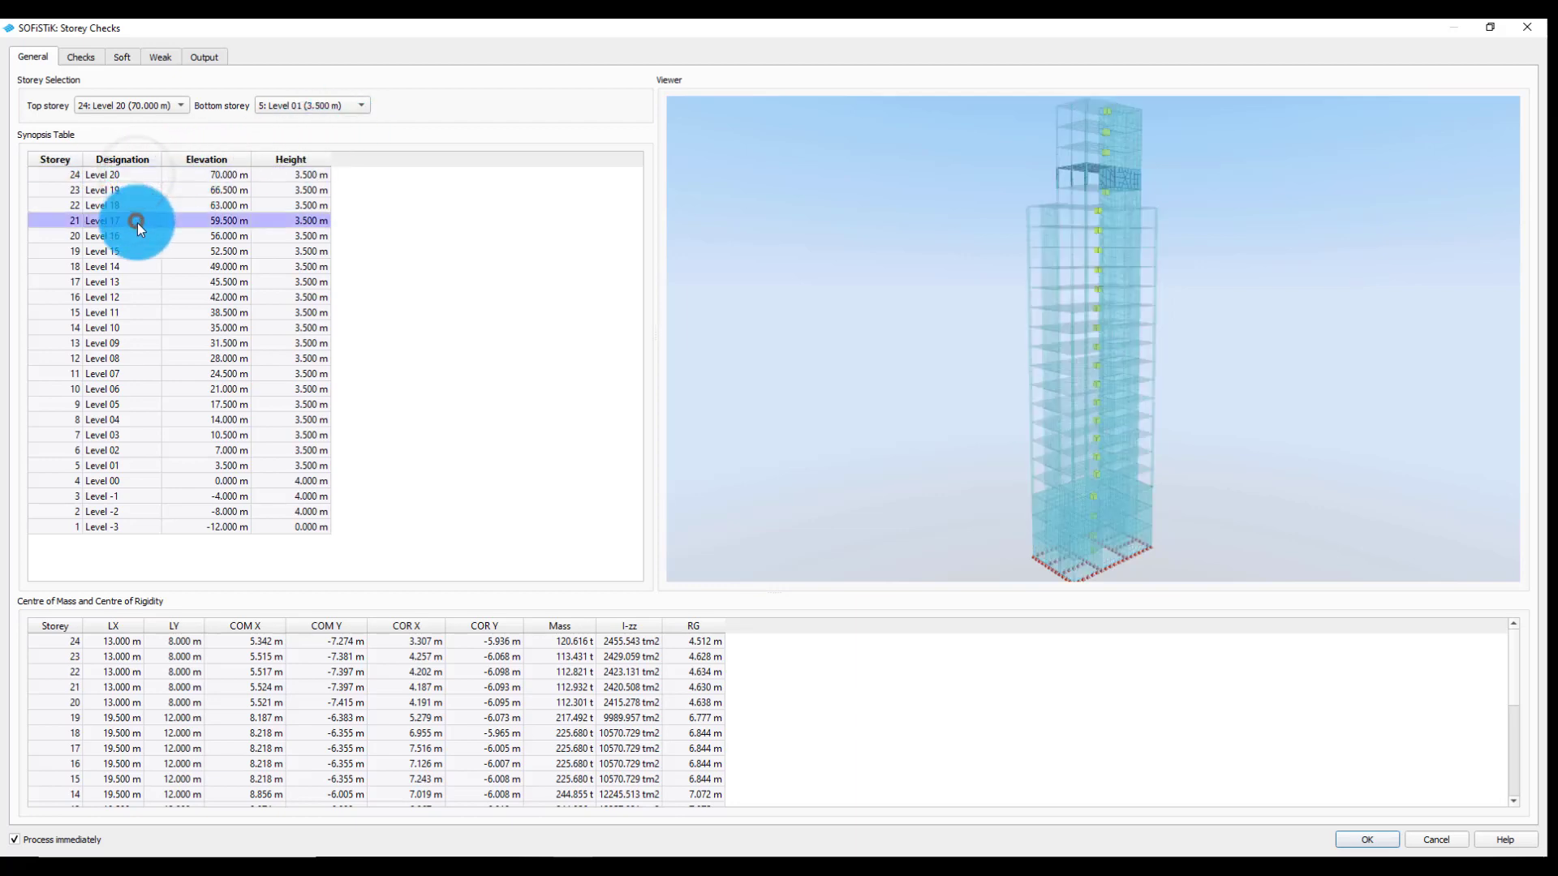
pyautogui.click(138, 266)
pyautogui.click(138, 326)
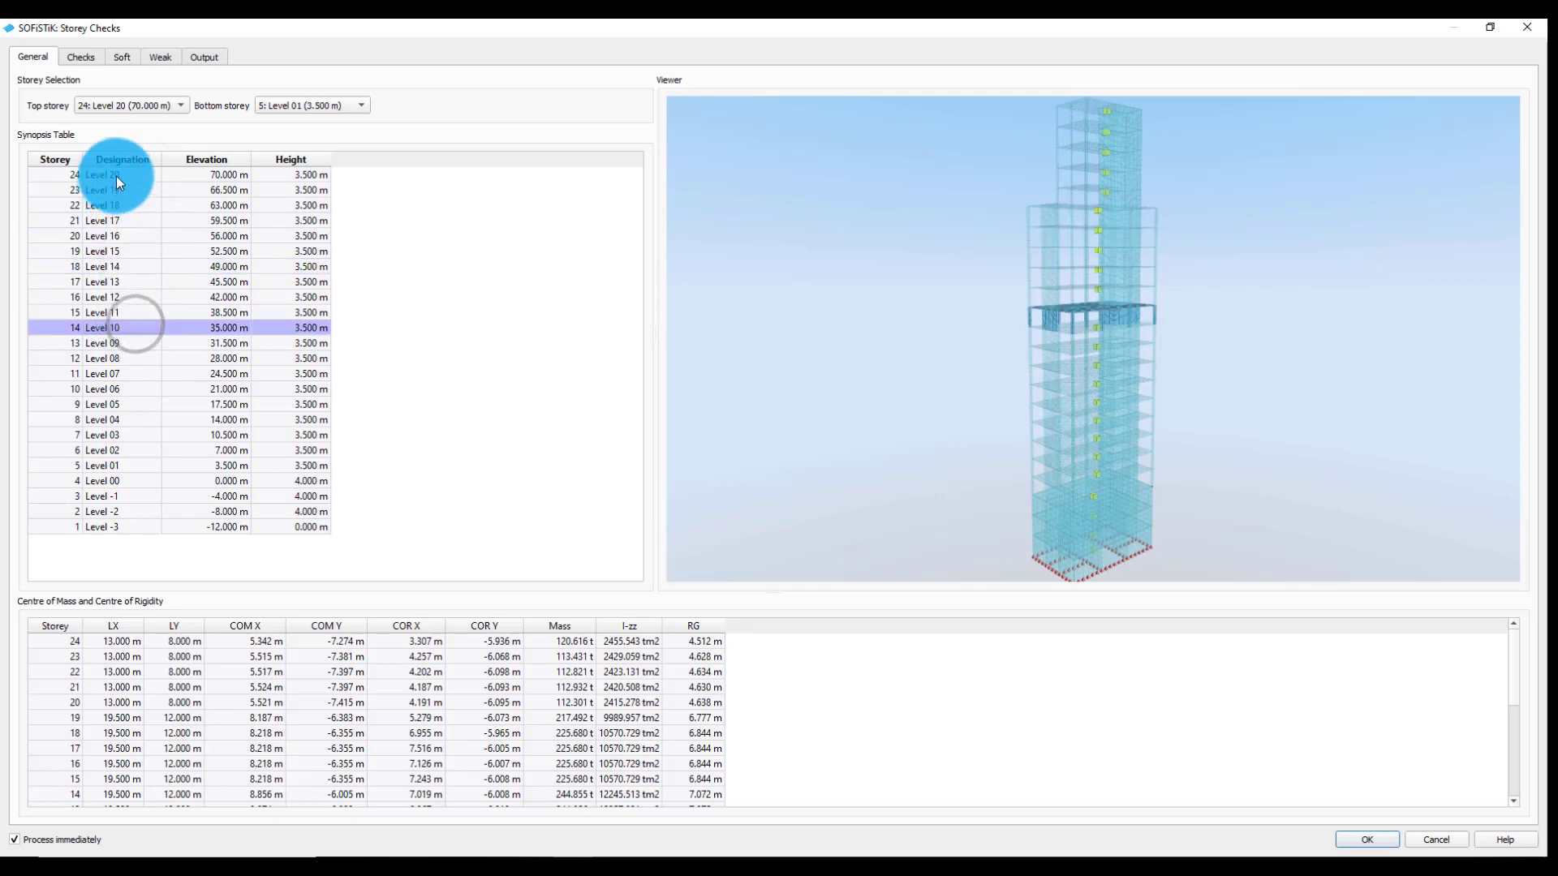
pyautogui.moveTo(116, 177); pyautogui.dragTo(153, 339)
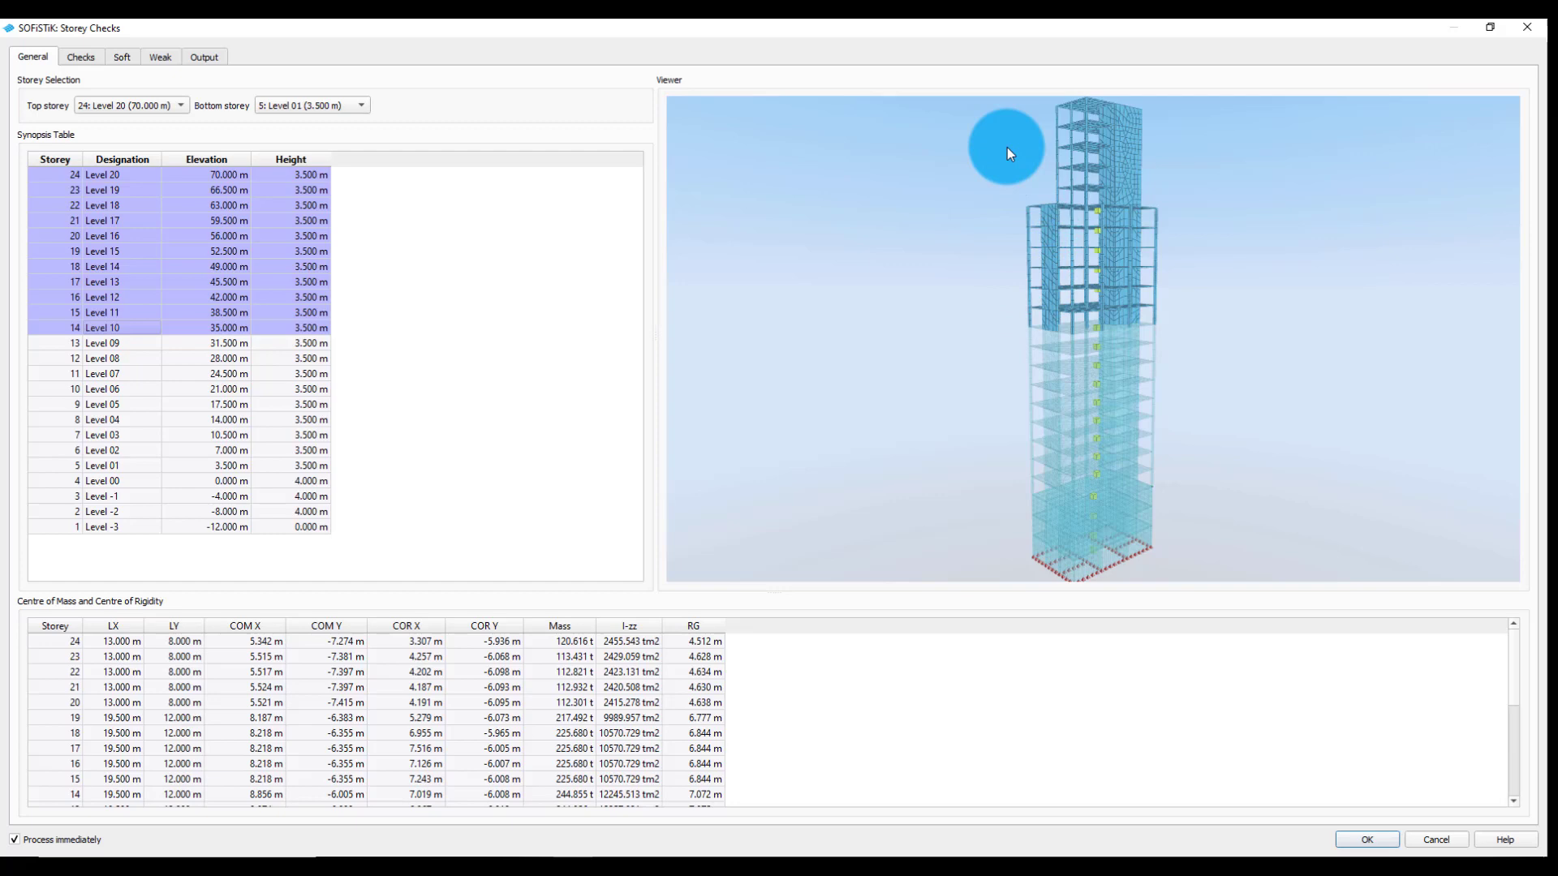
pyautogui.click(584, 360)
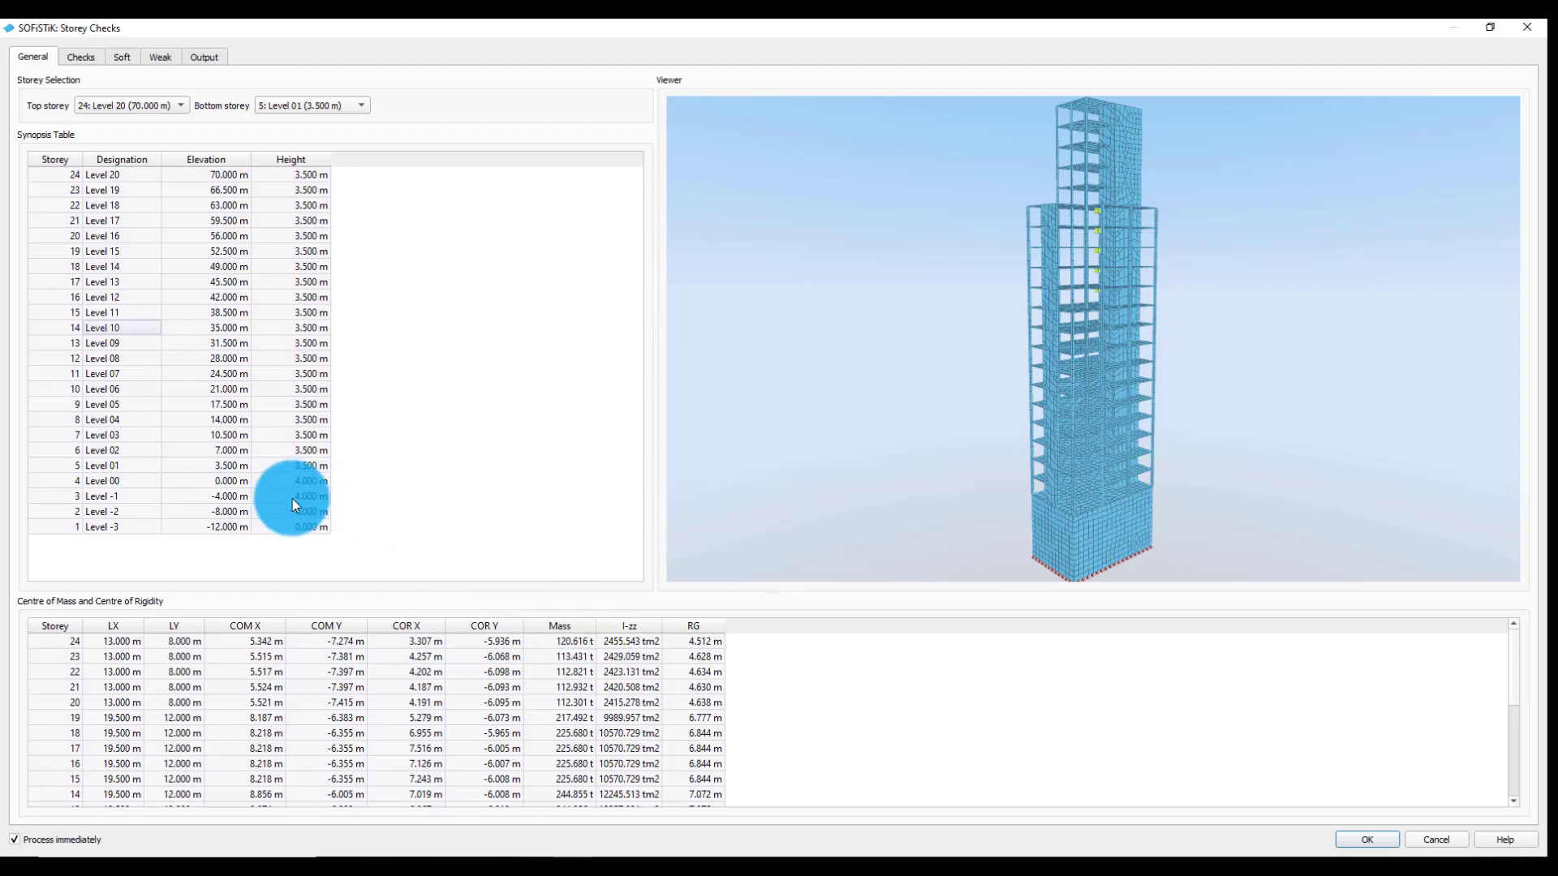
# Highlight Level -3 in the model viewer, clear the highlight, and choose Level 01 (3.500 m) as the bottom storey
pyautogui.click(255, 528)
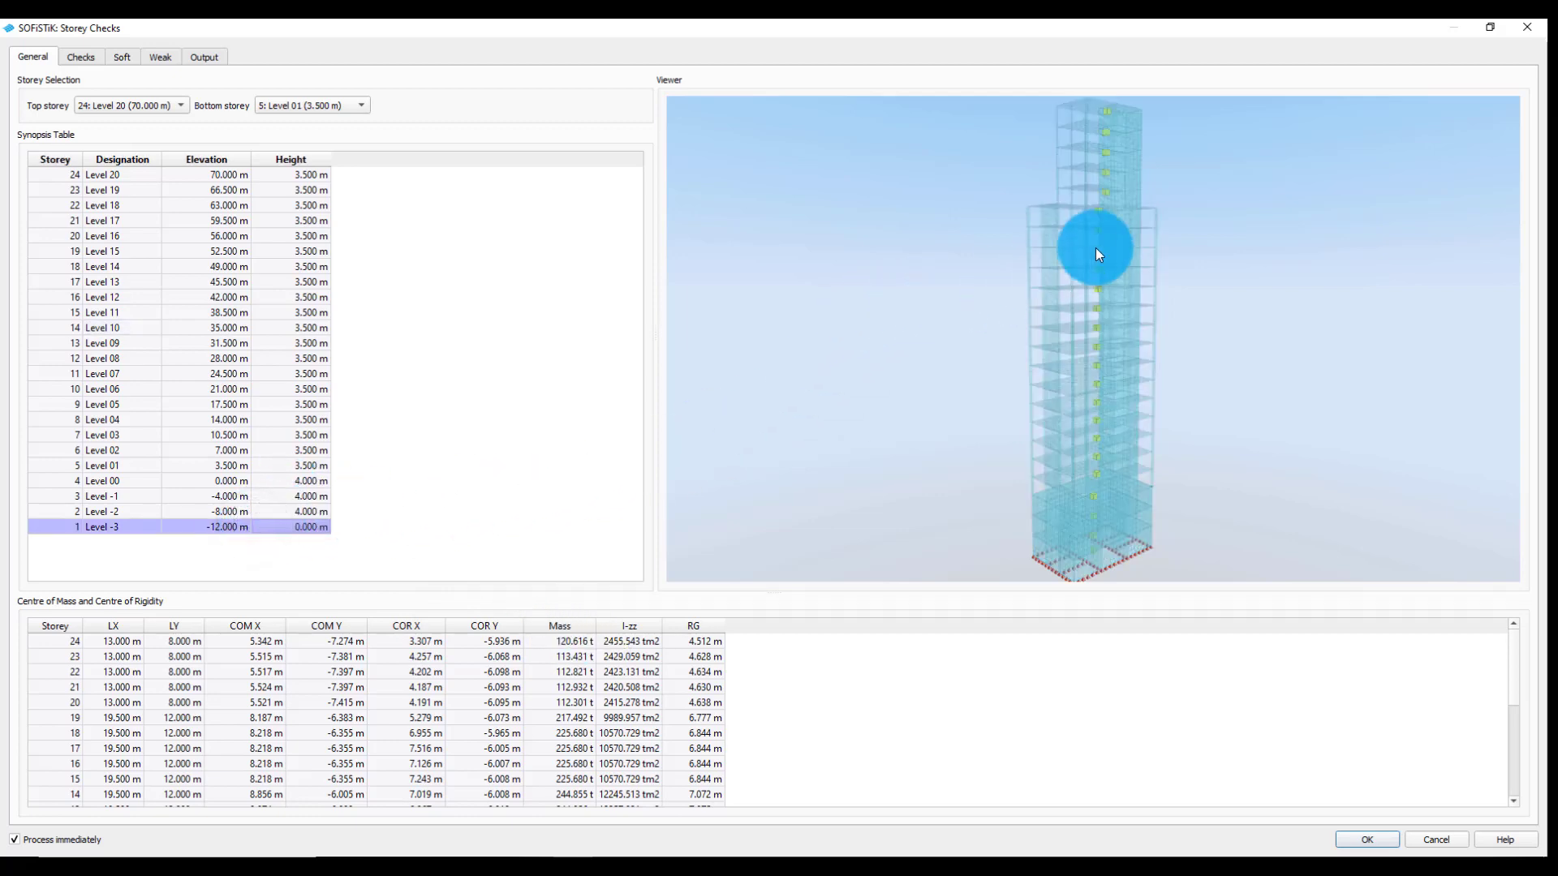
pyautogui.moveTo(1096, 246); pyautogui.dragTo(1142, 201)
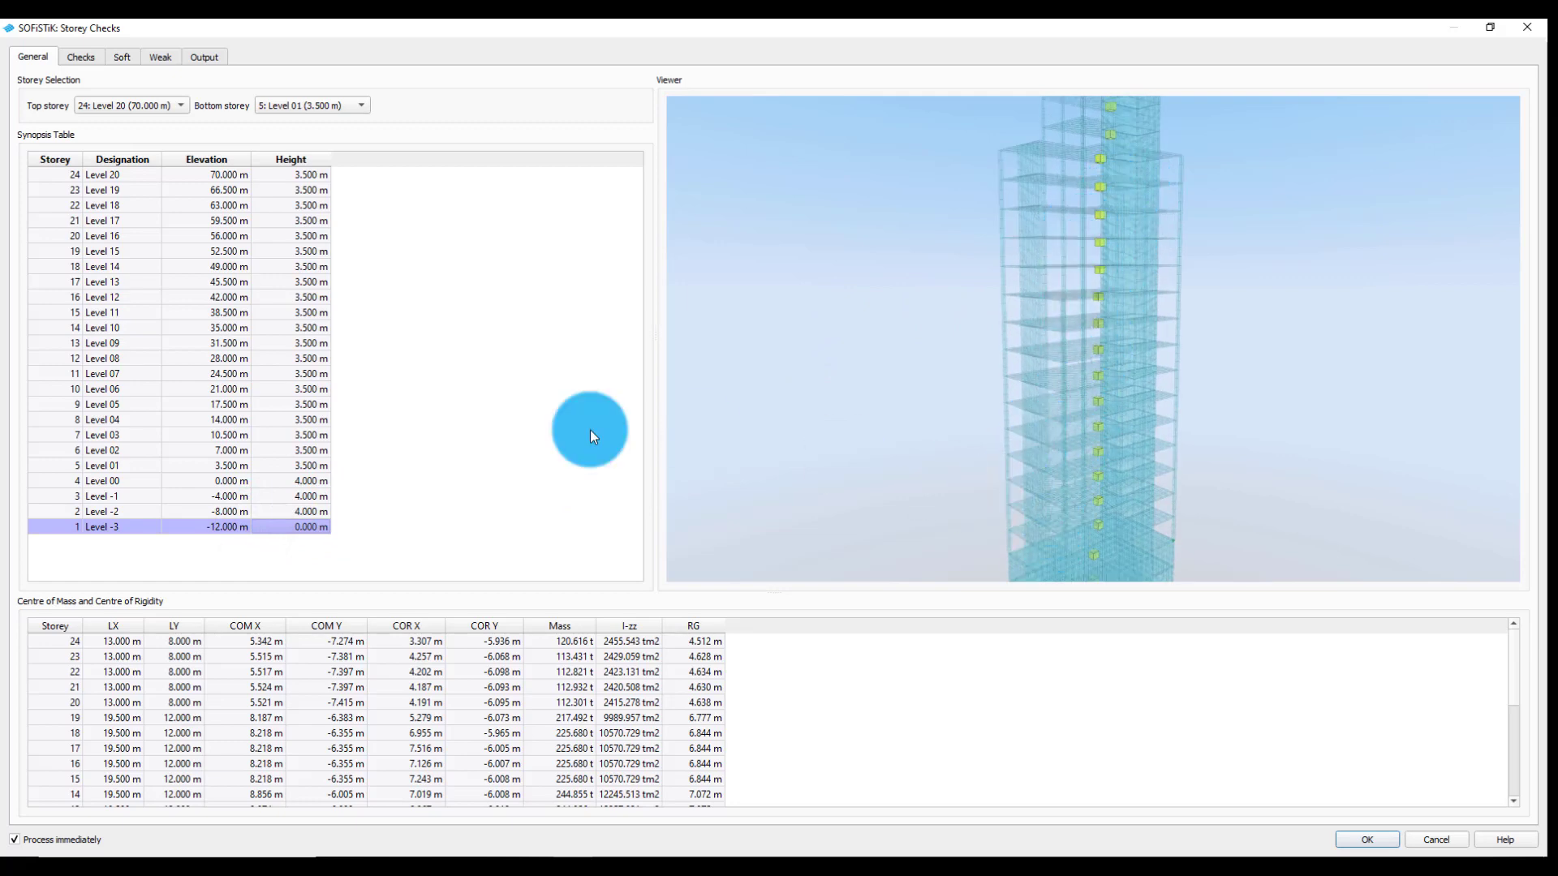
pyautogui.click(504, 435)
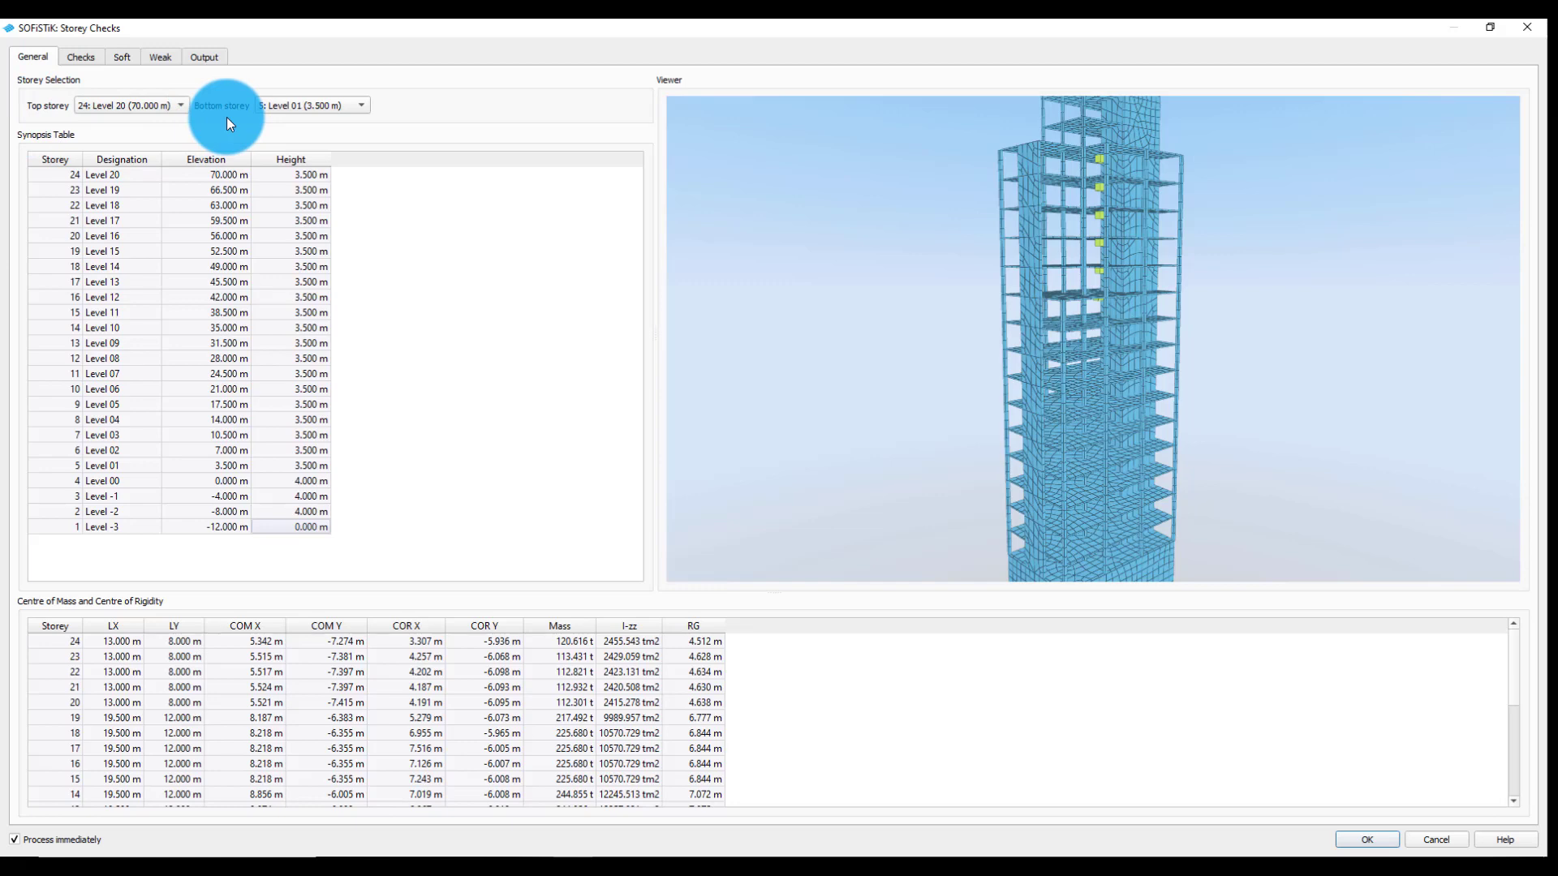
pyautogui.click(309, 108)
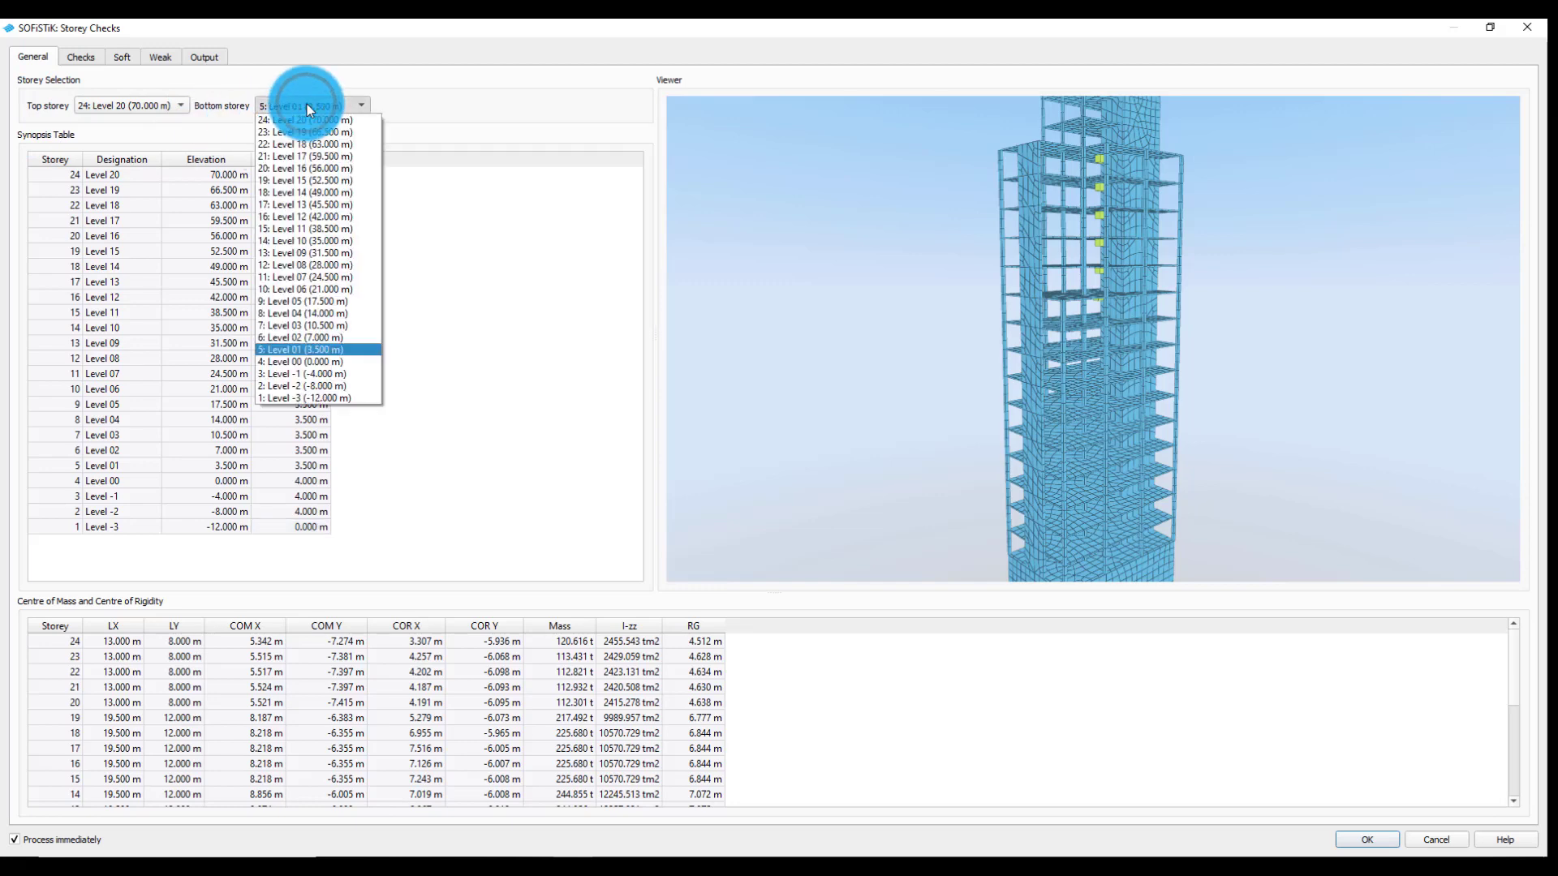
pyautogui.click(303, 349)
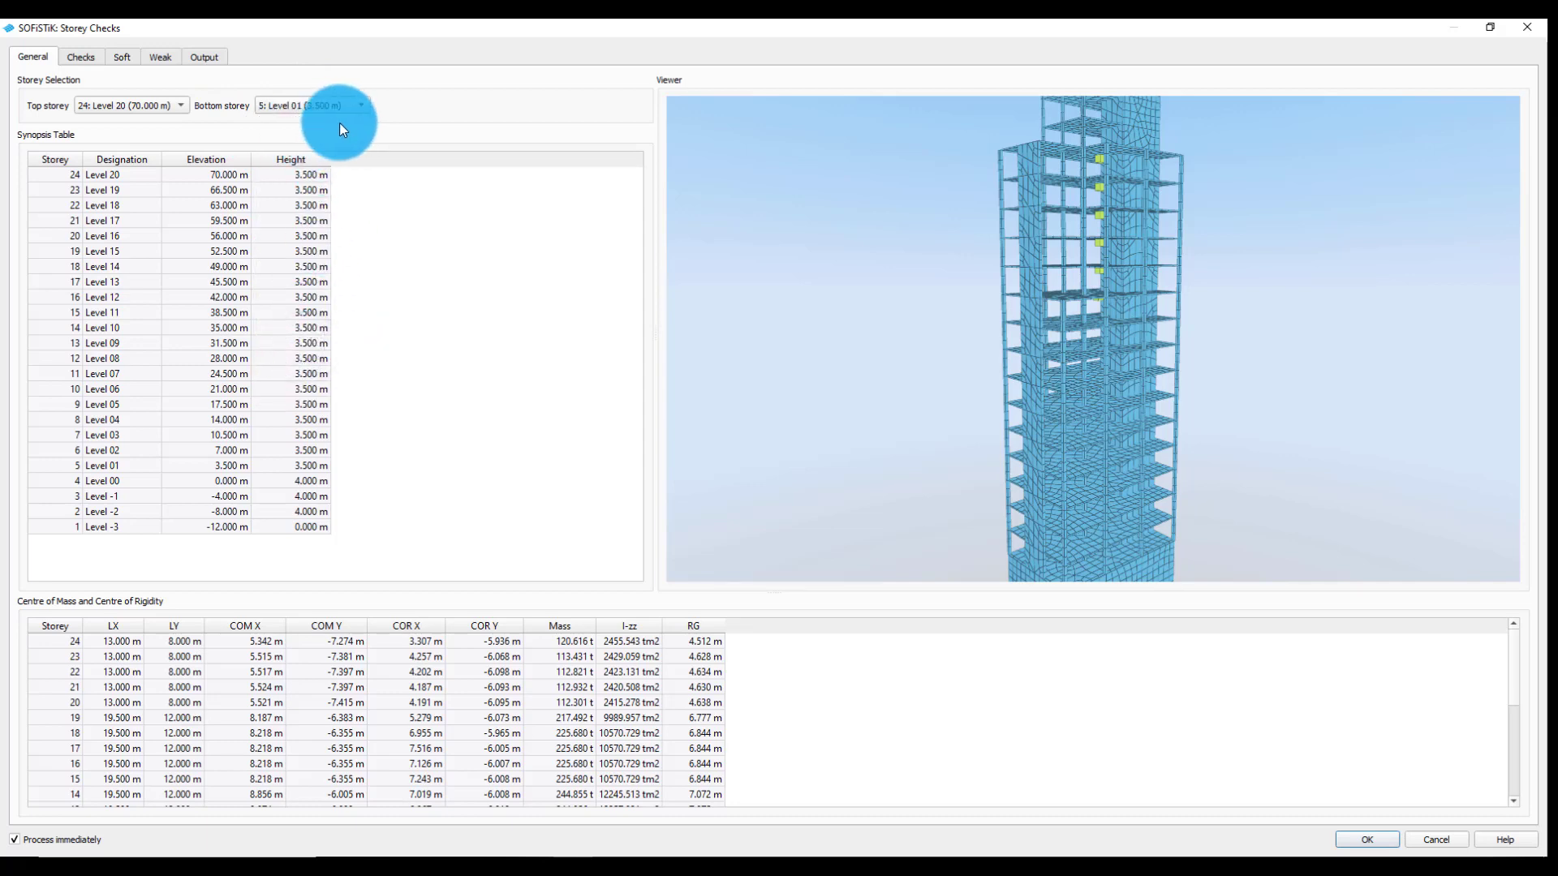
# Examine the available design codes and the parameters of the soft storey, weak storey and advanced checks, keeping EN - Eurocode
pyautogui.click(79, 58)
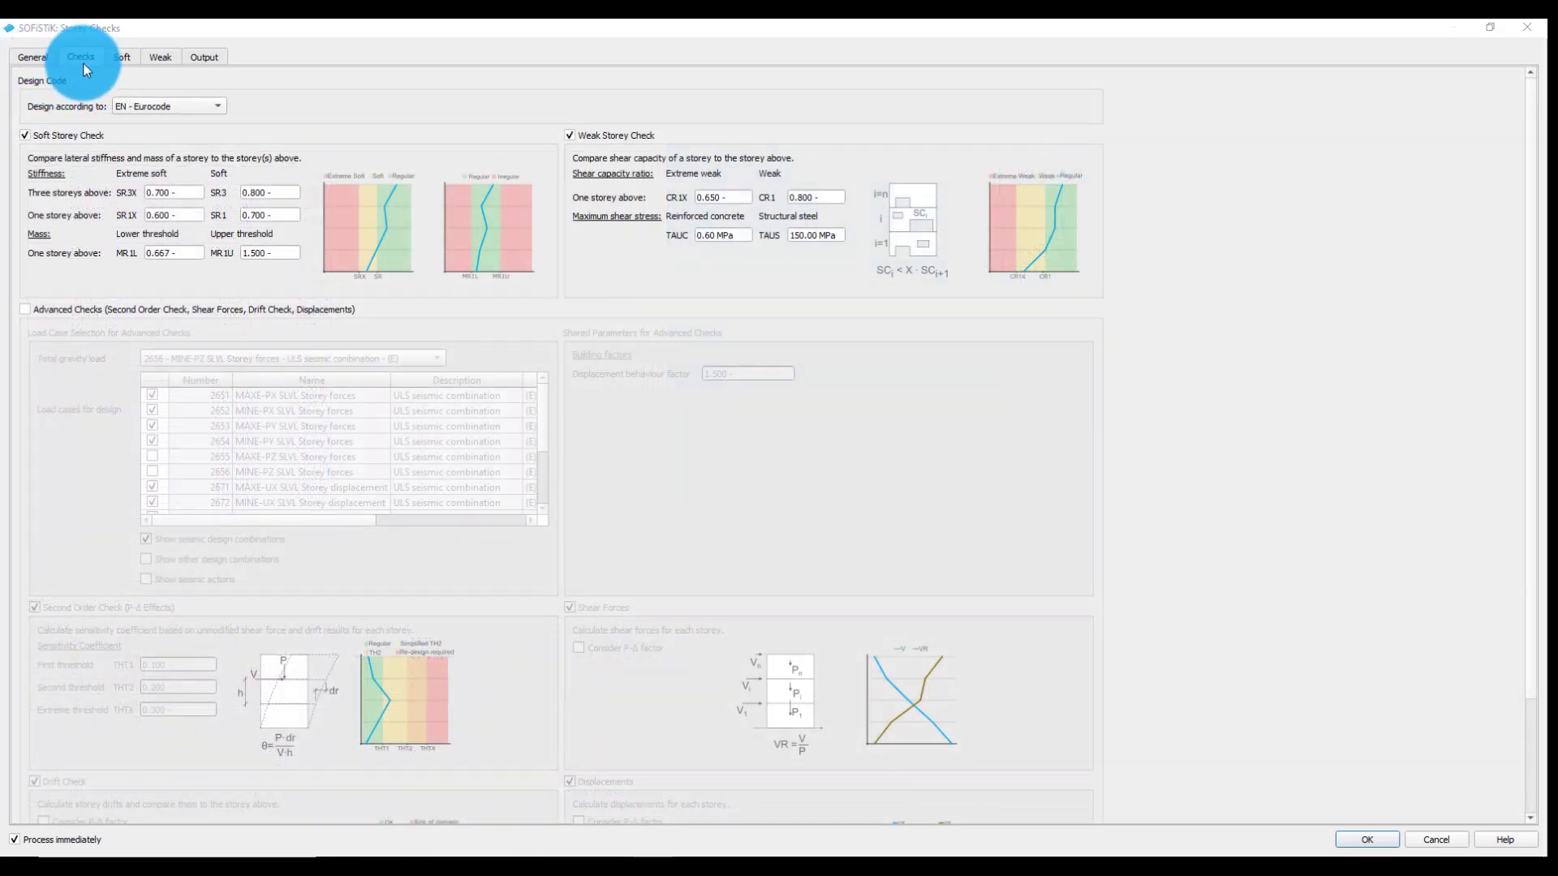
pyautogui.click(159, 109)
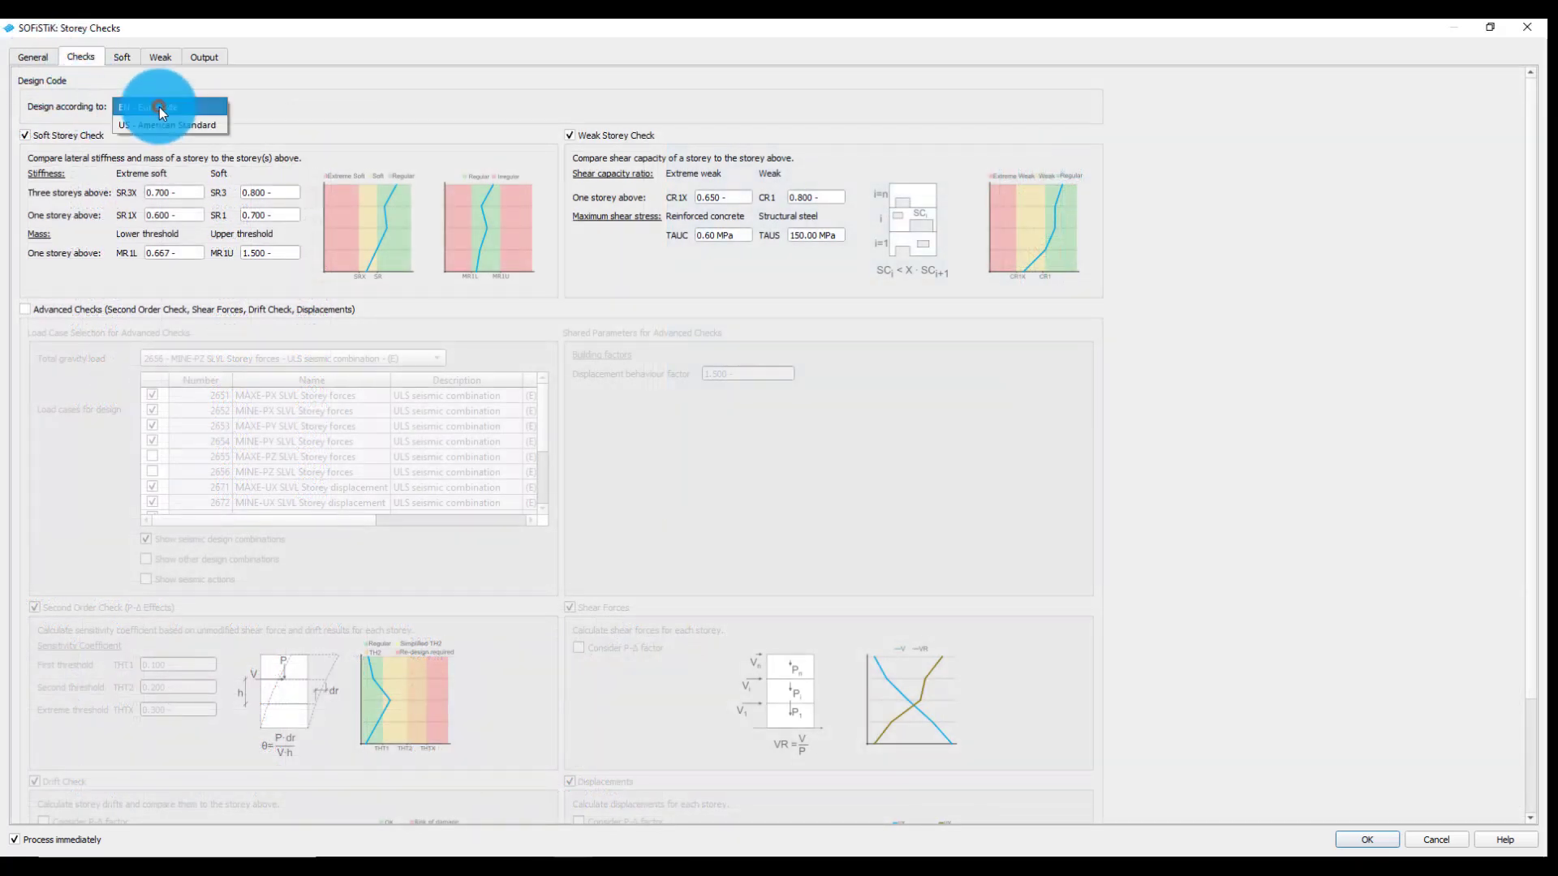
pyautogui.click(37, 95)
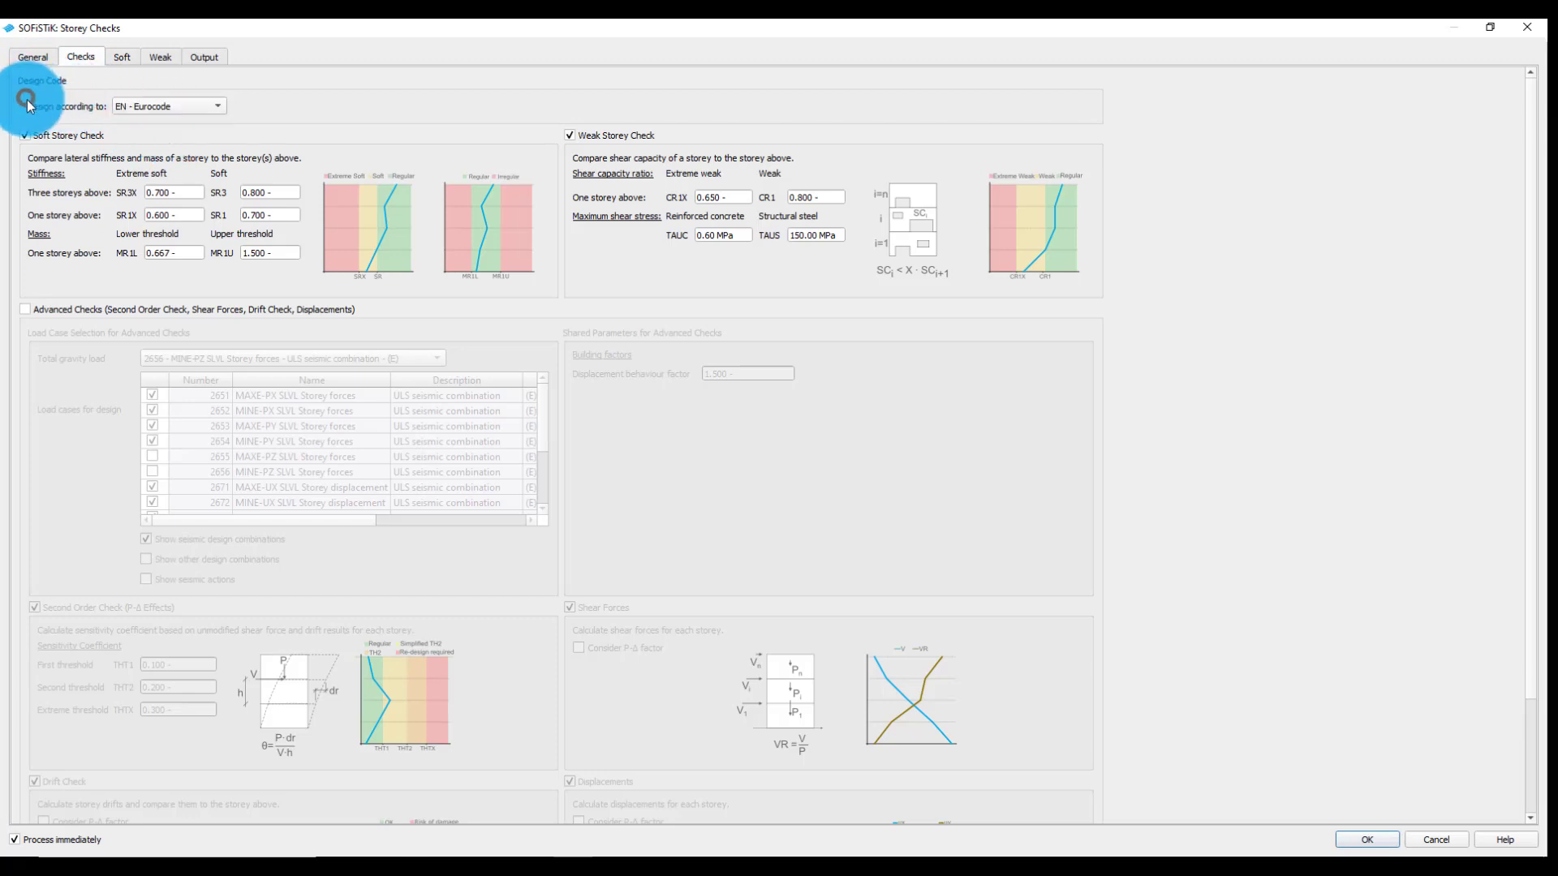
pyautogui.scroll(-3, 111, 365)
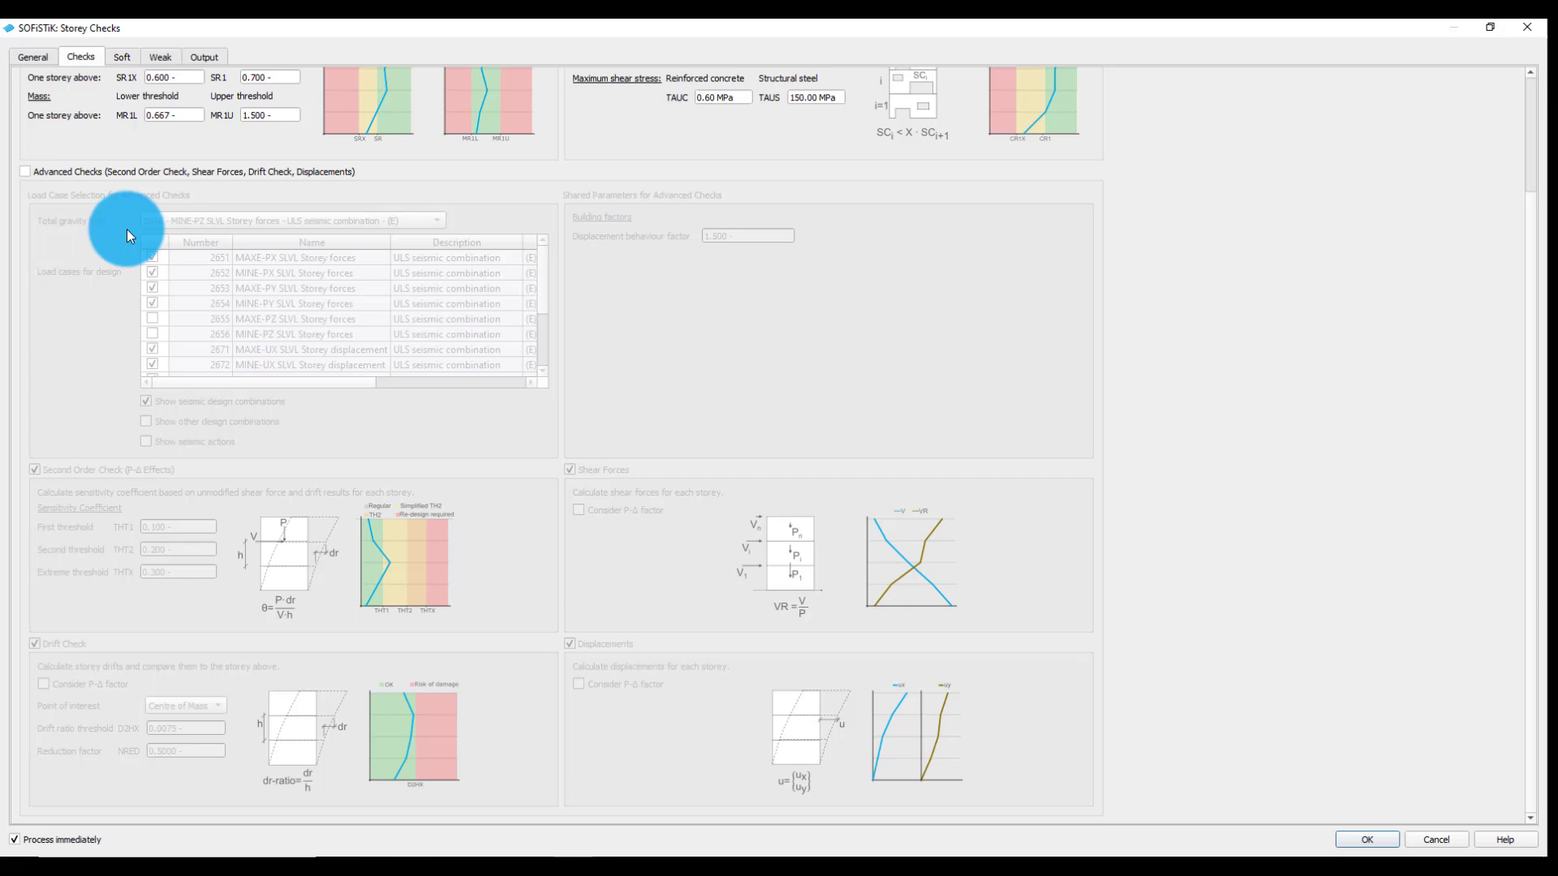
pyautogui.scroll(3, 124, 212)
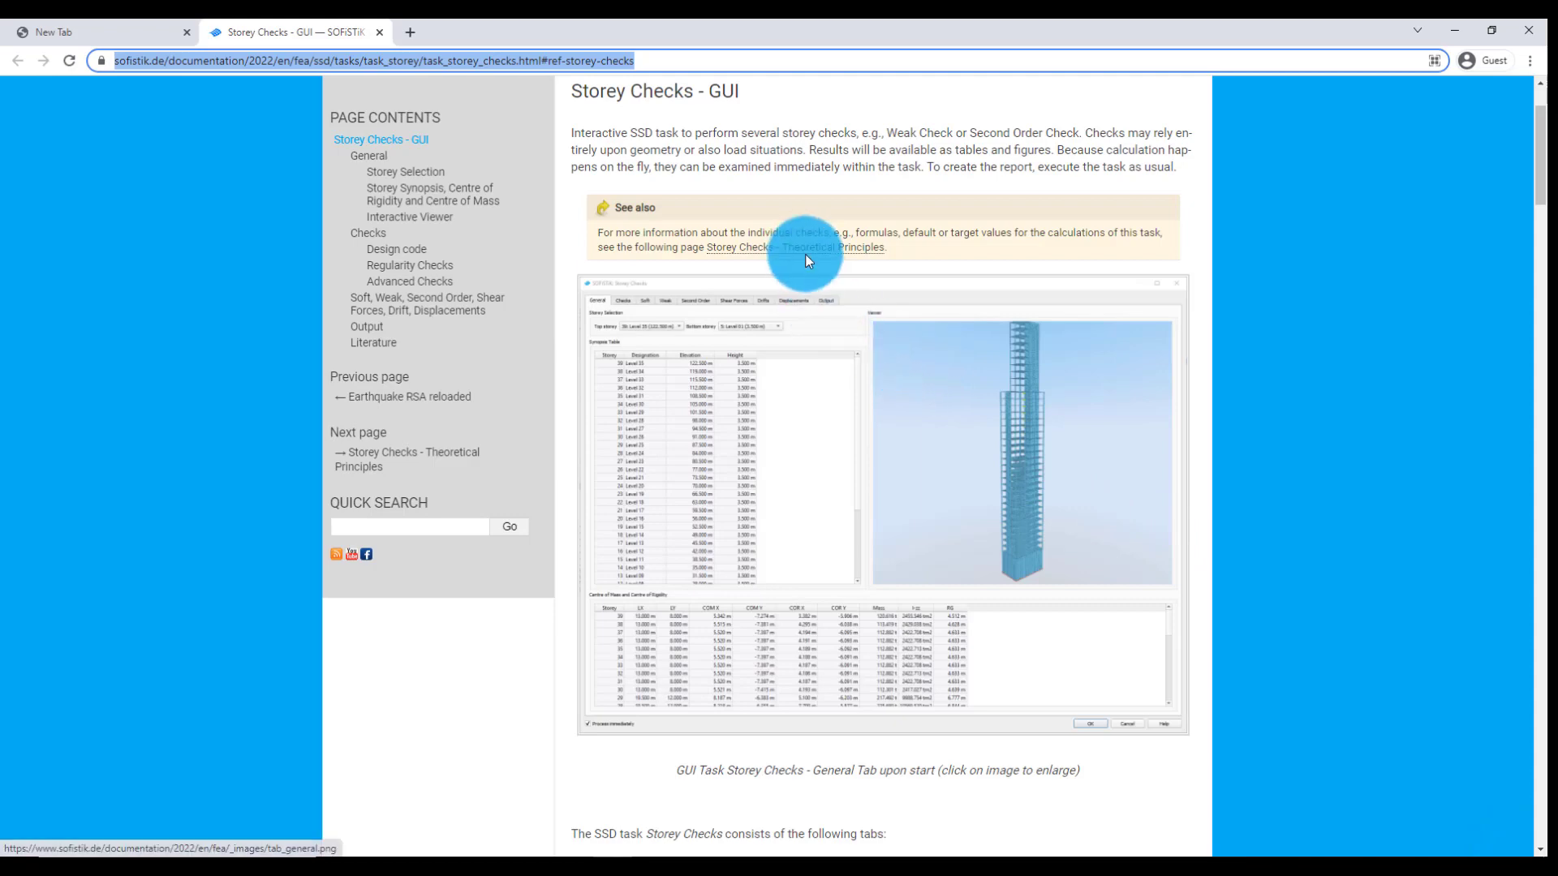
# In the browser documentation, consult the Storey Checks theoretical principles on design code, regularity checks and advanced checks, and return to Storey Checks
pyautogui.click(807, 250)
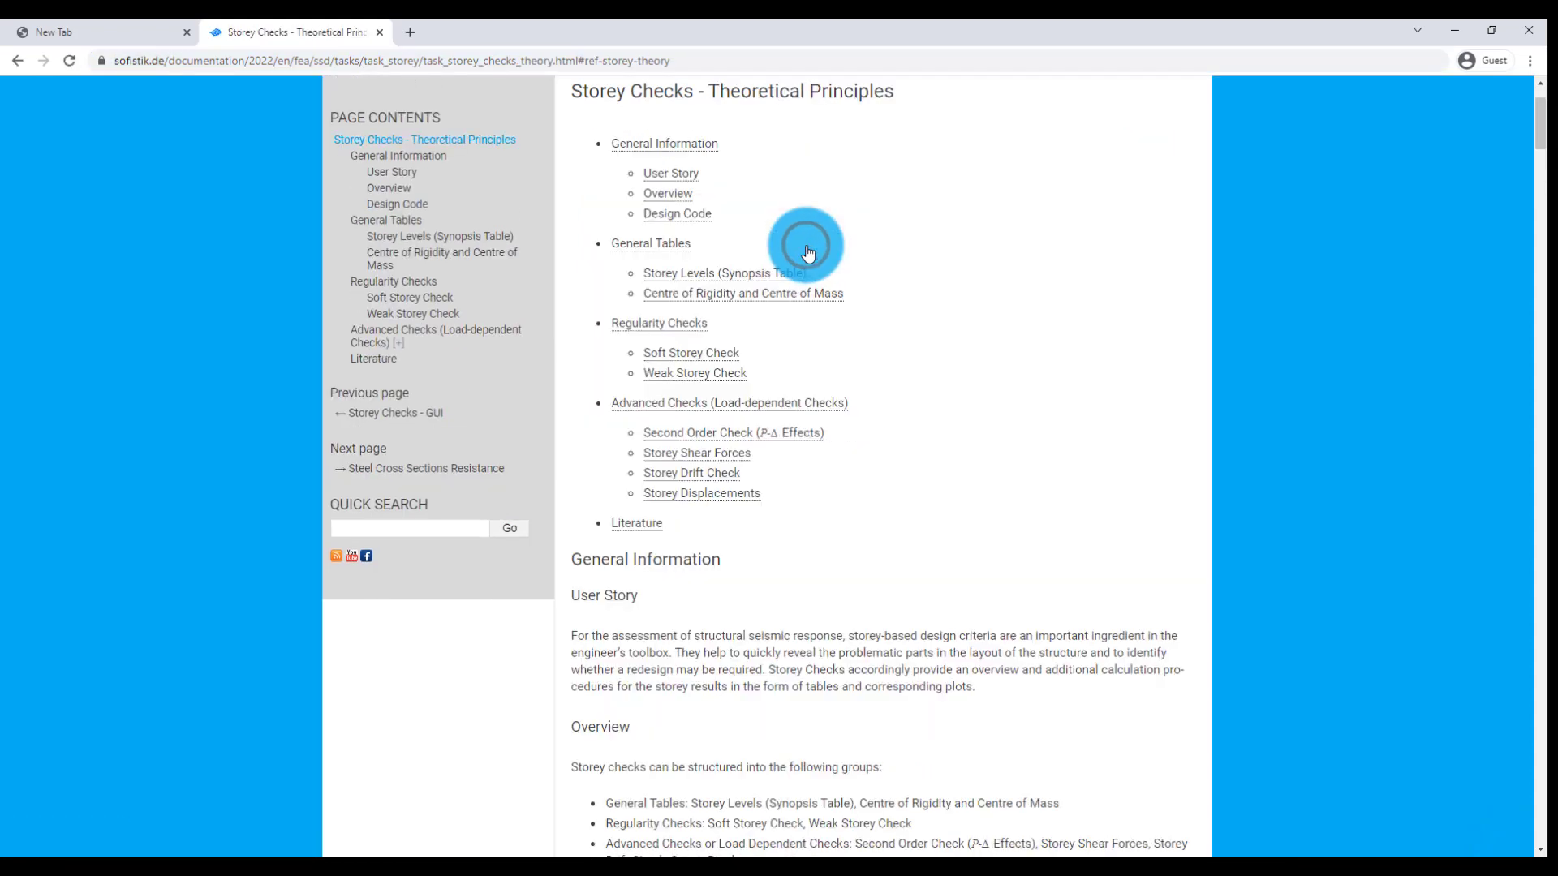
pyautogui.click(654, 214)
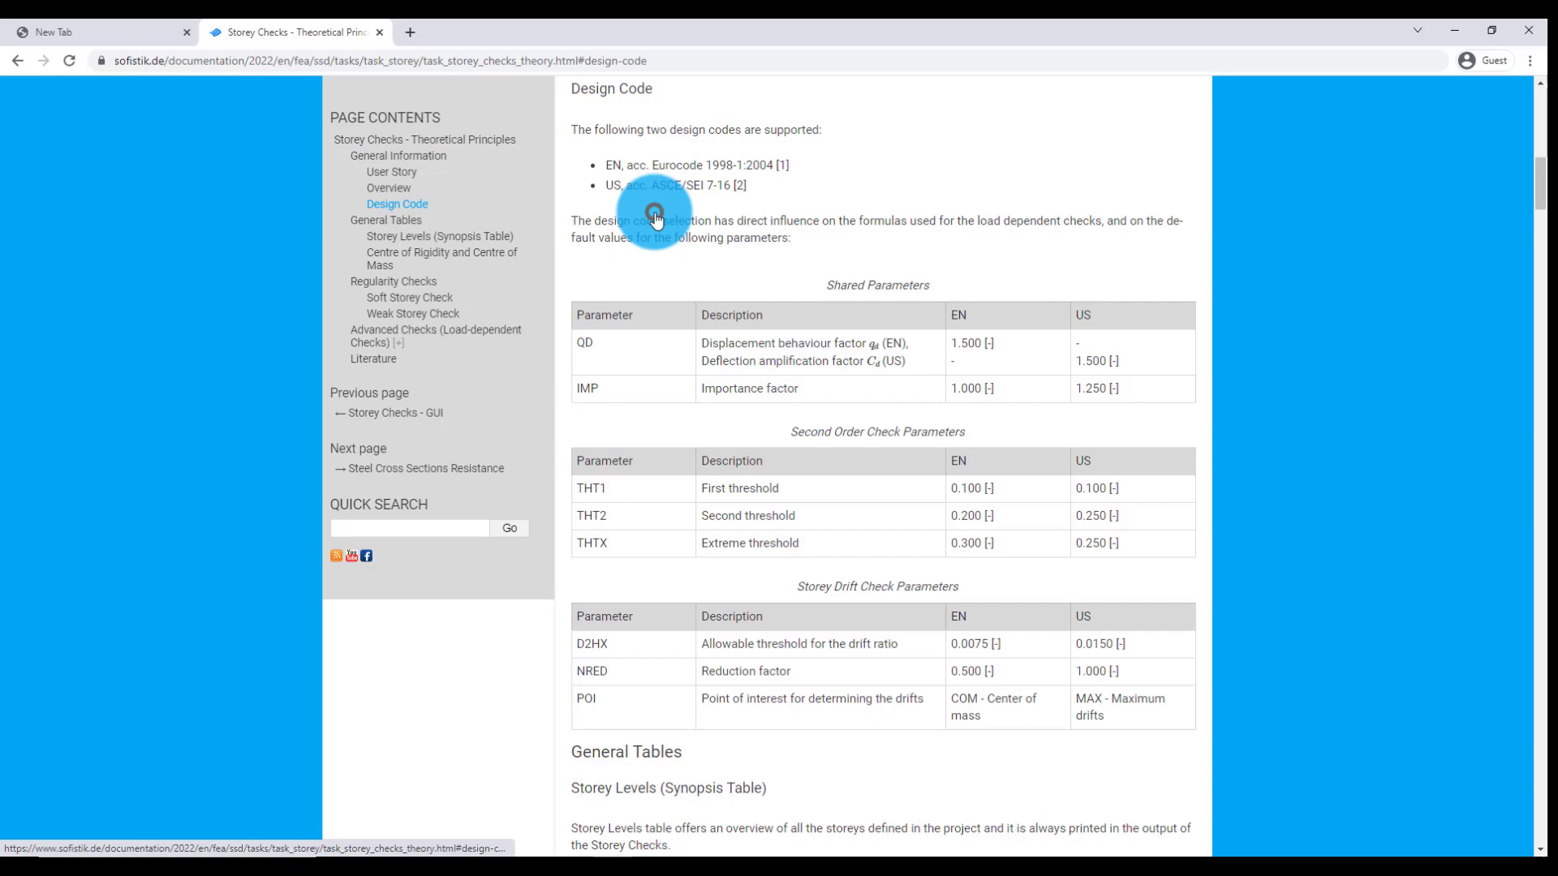
pyautogui.click(393, 282)
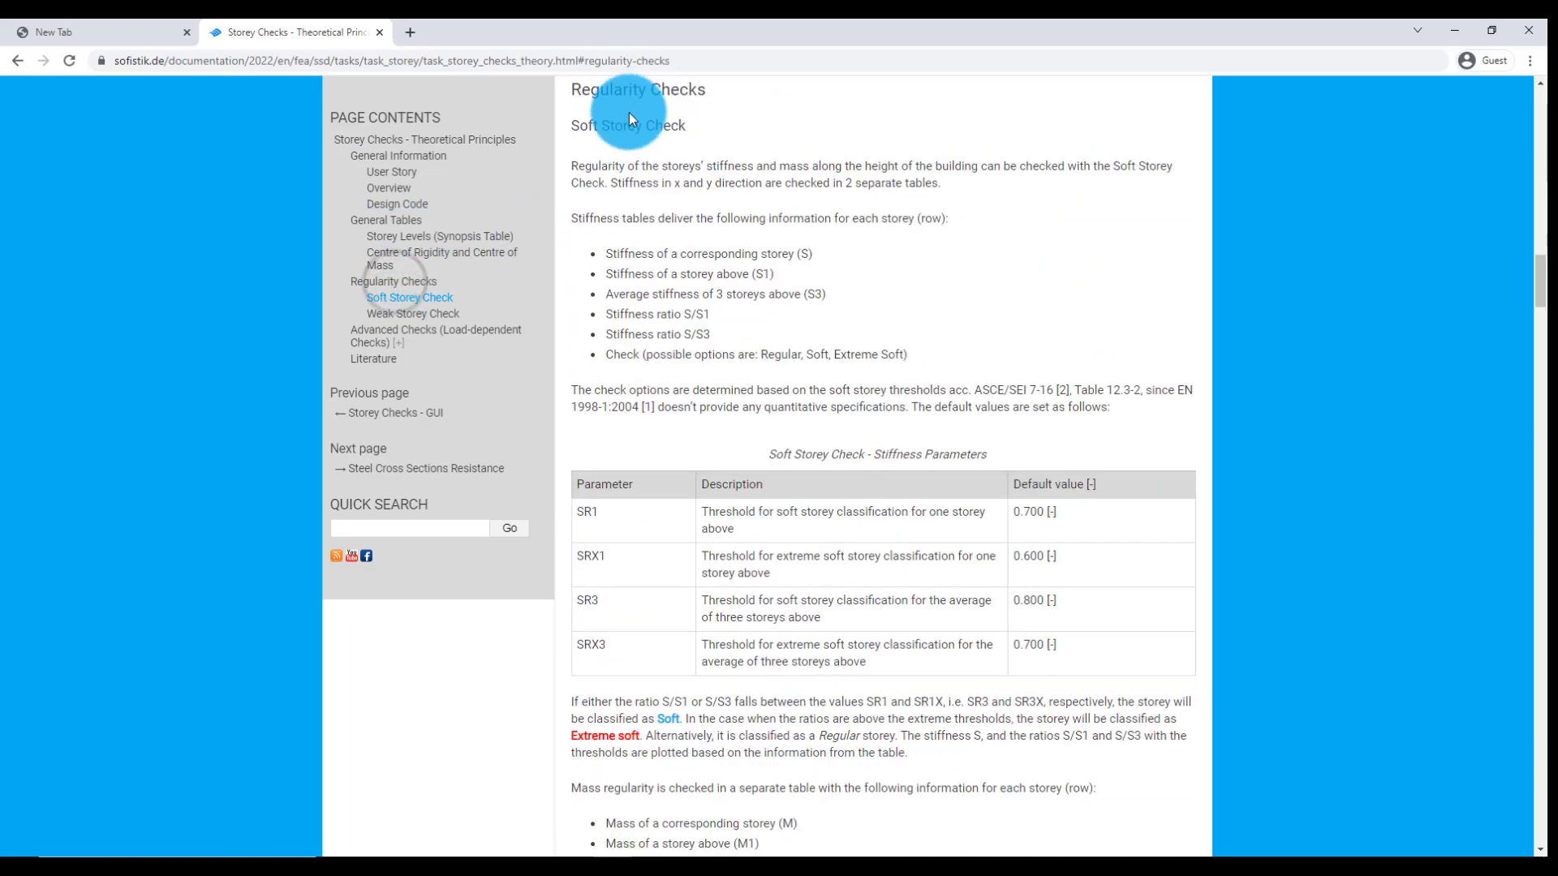
pyautogui.click(442, 331)
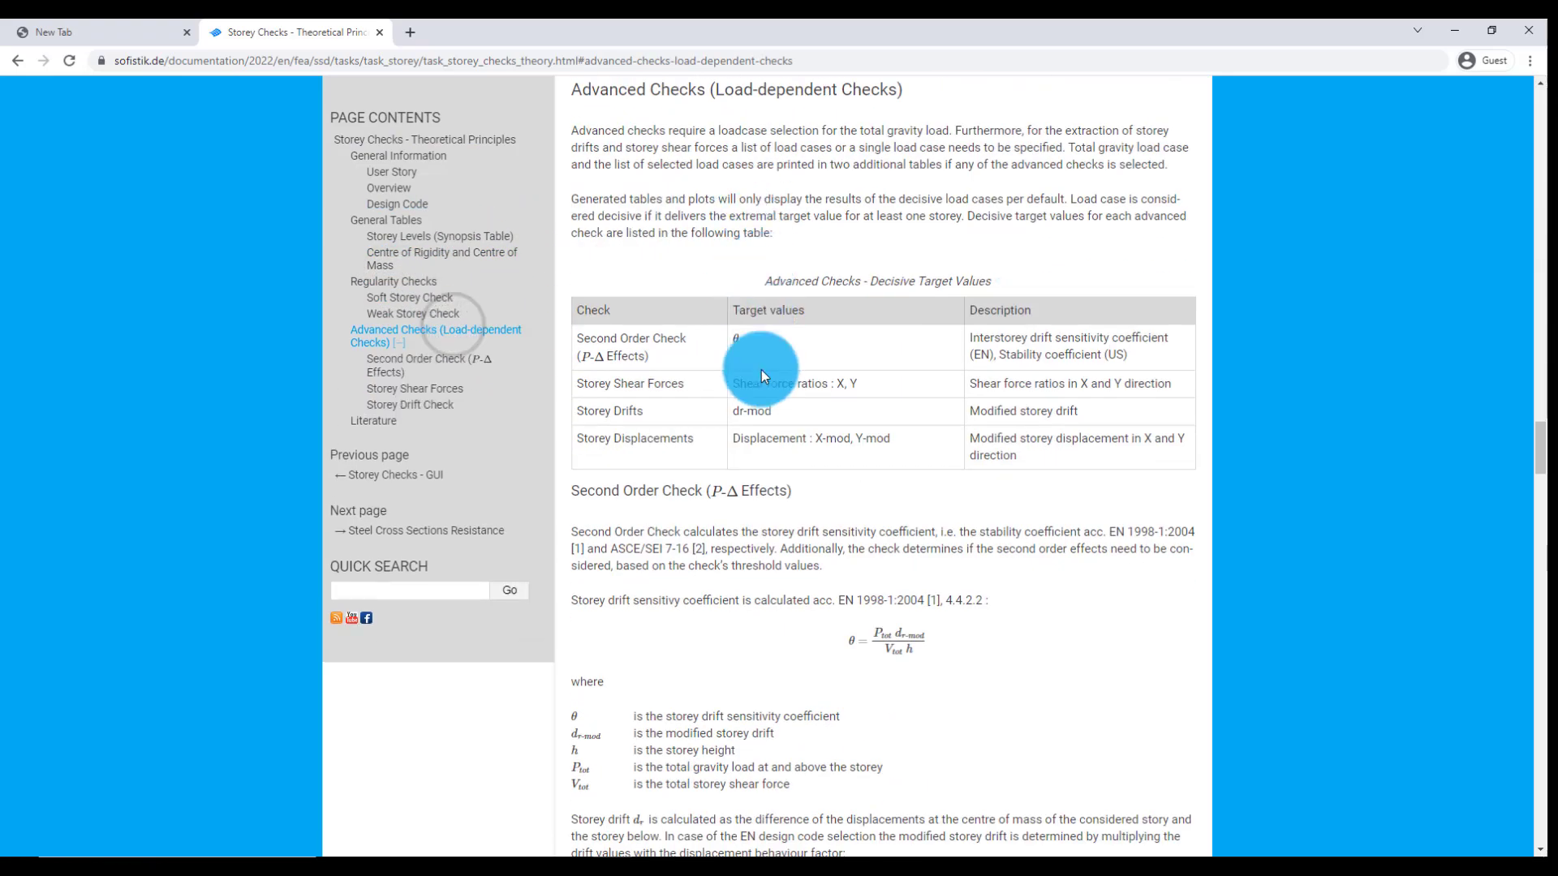
pyautogui.click(567, 853)
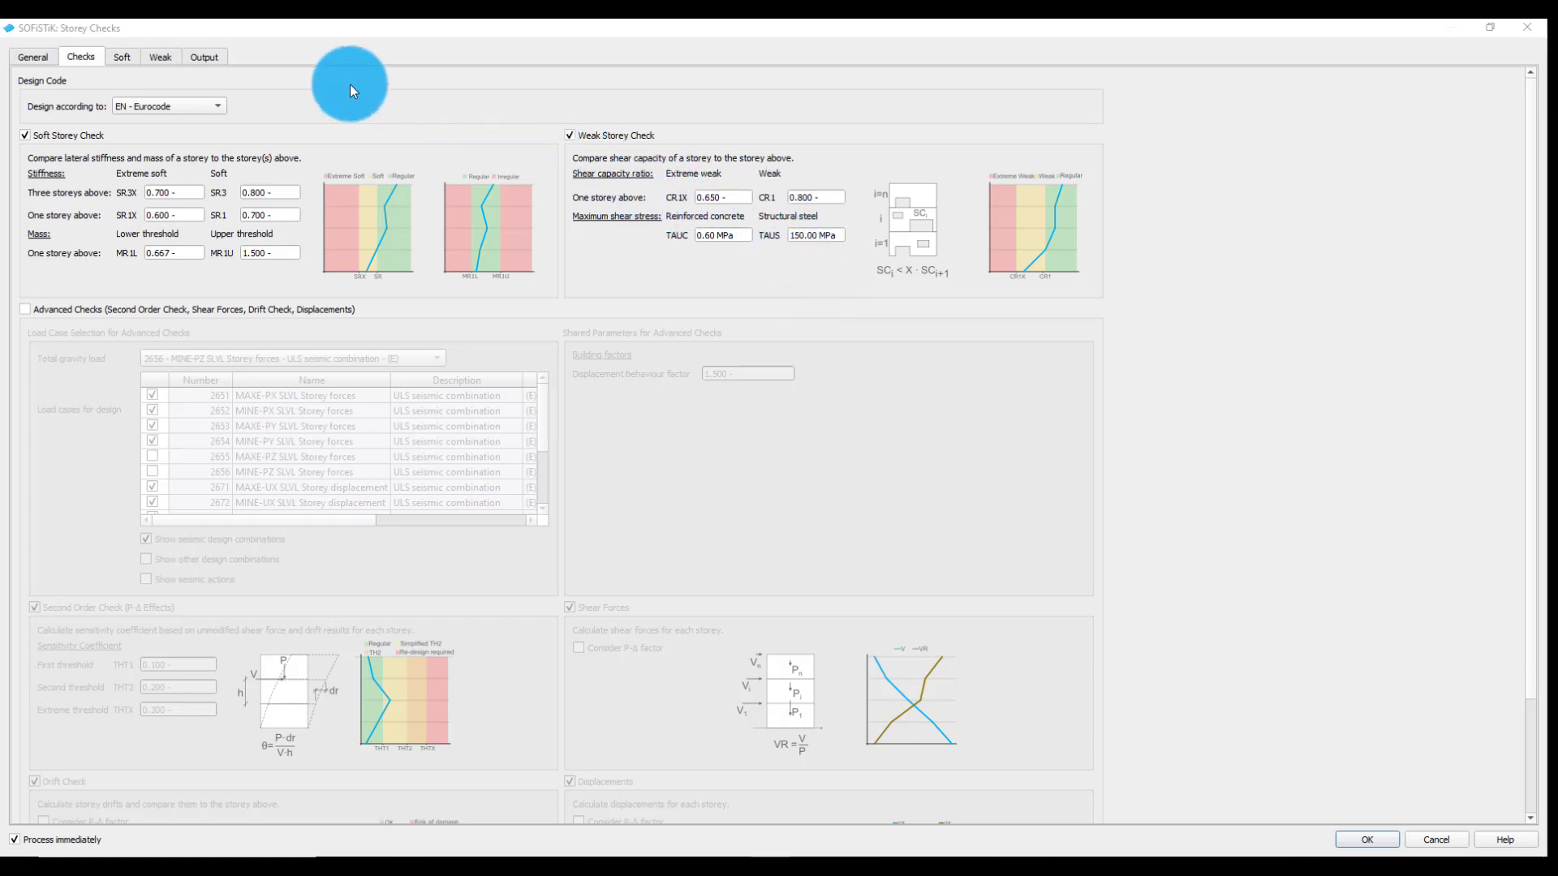
# Examine the weak storey check results in both directions and the shear capacity ratio plot, highlighting storeys 20 and 19 in X direction
pyautogui.click(160, 65)
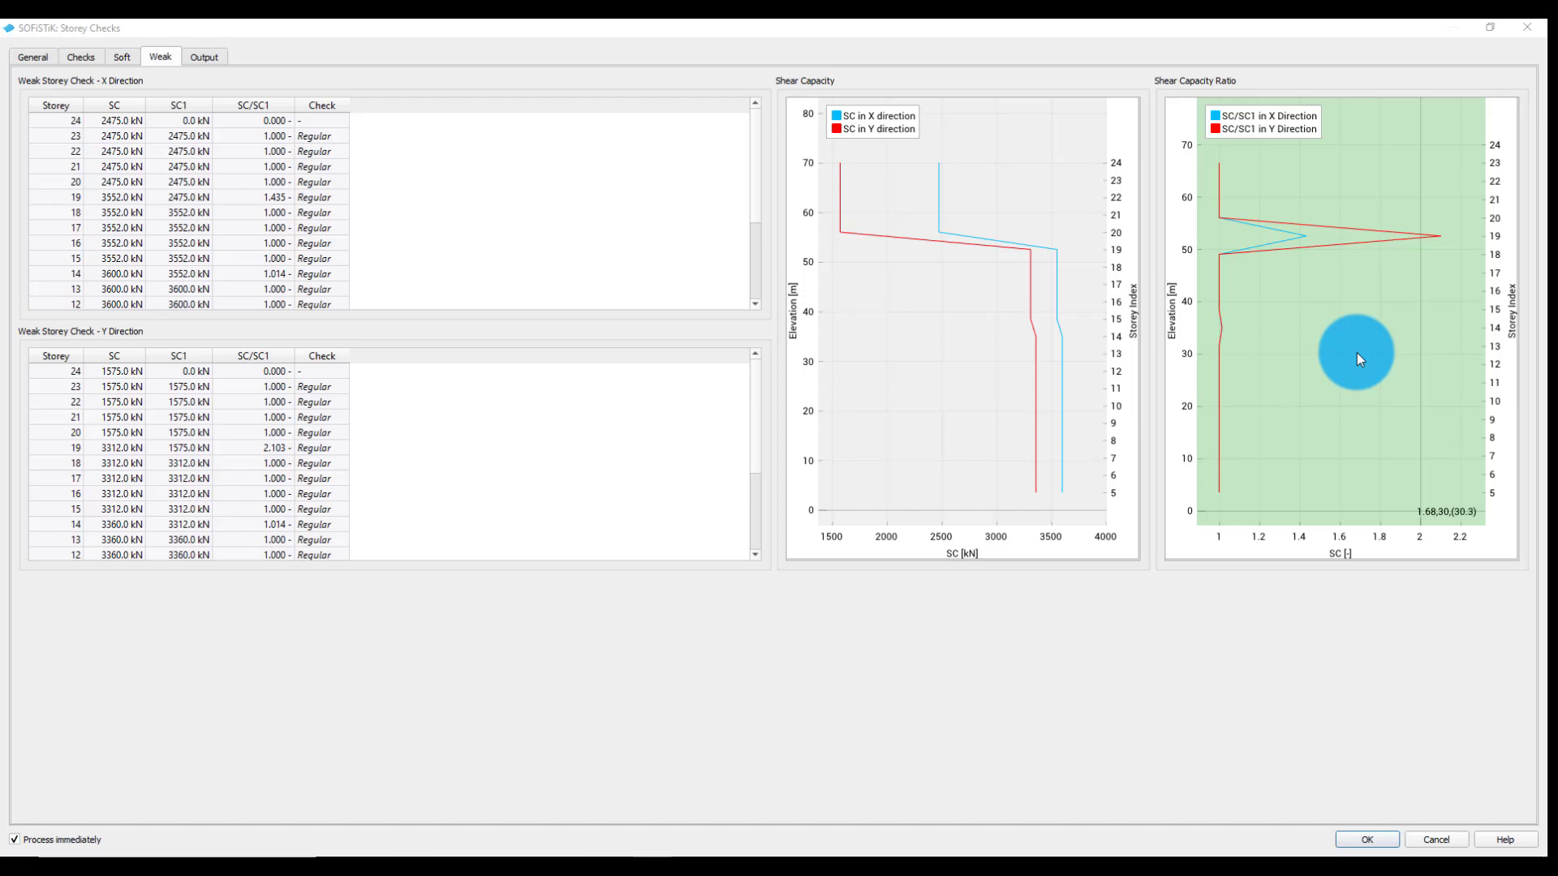
pyautogui.scroll(-3, 1331, 316)
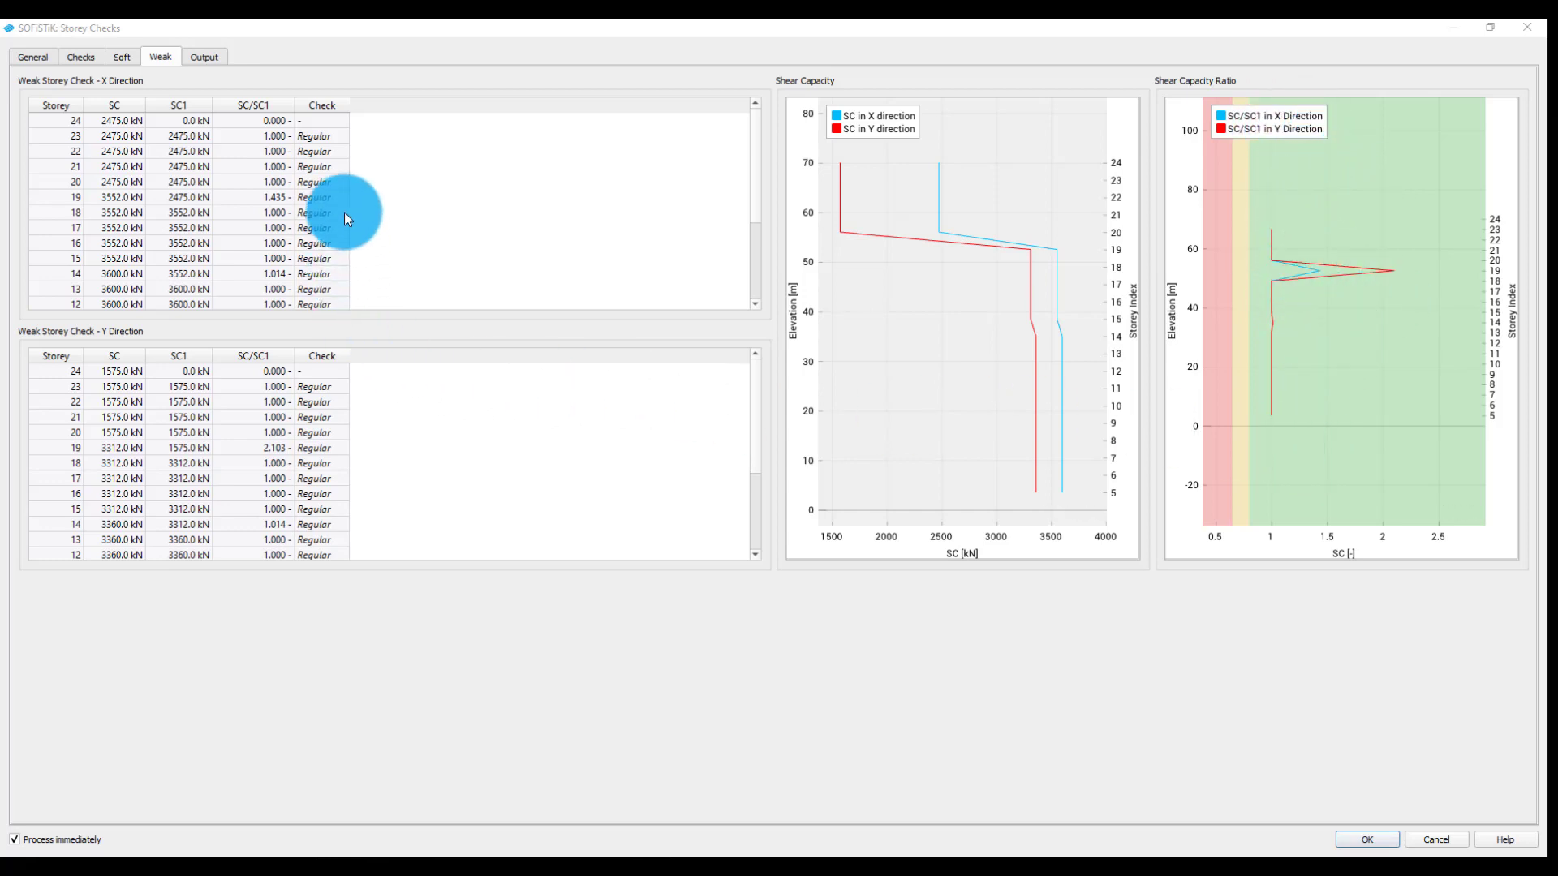
pyautogui.scroll(-2, 333, 191)
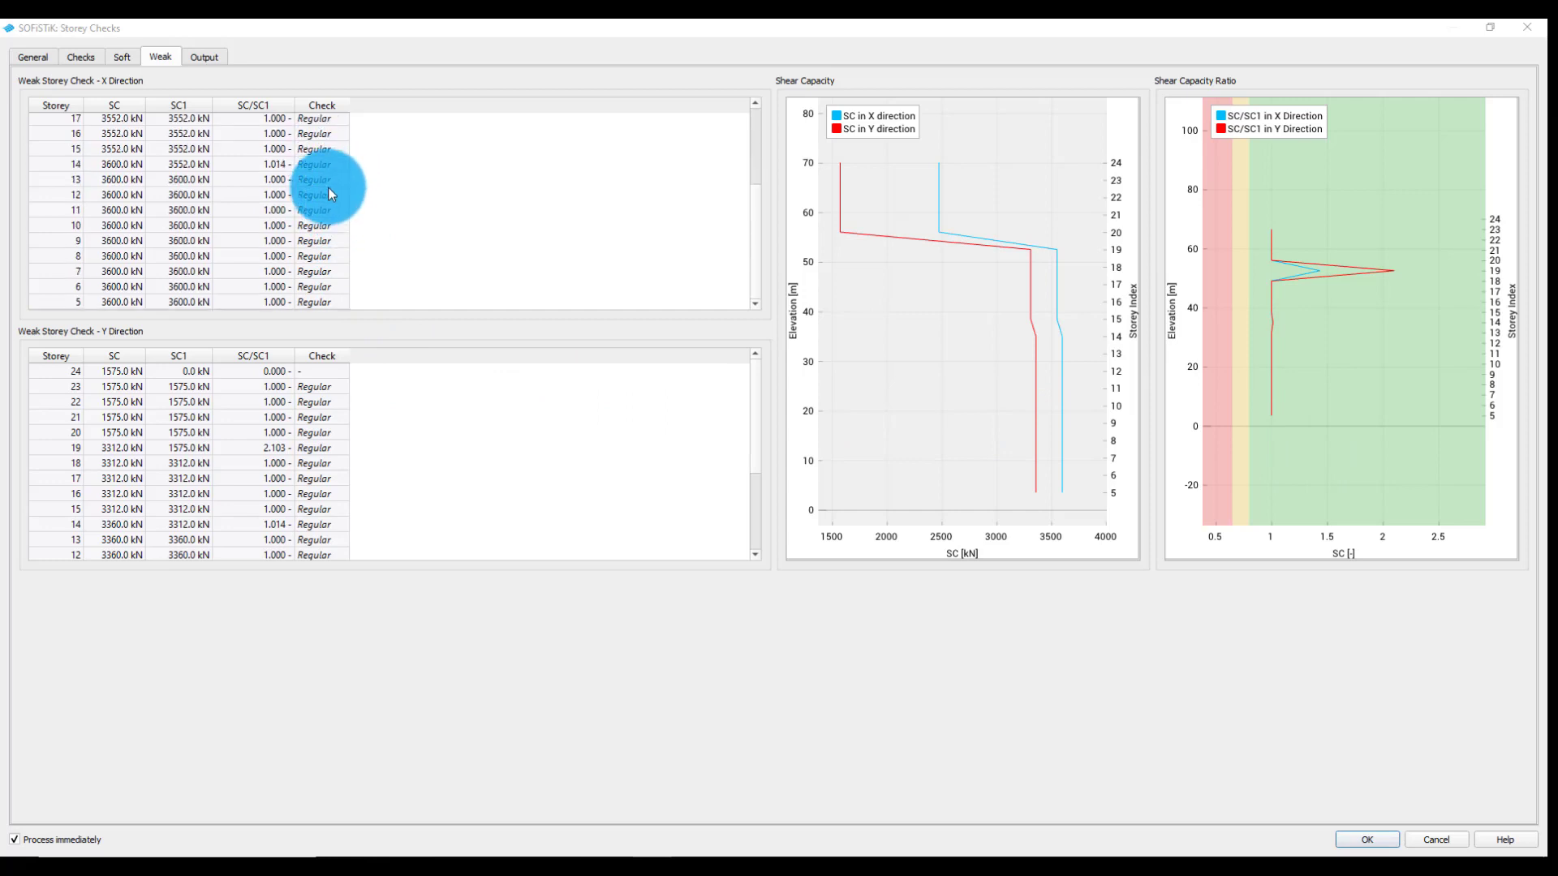
pyautogui.scroll(-2, 324, 414)
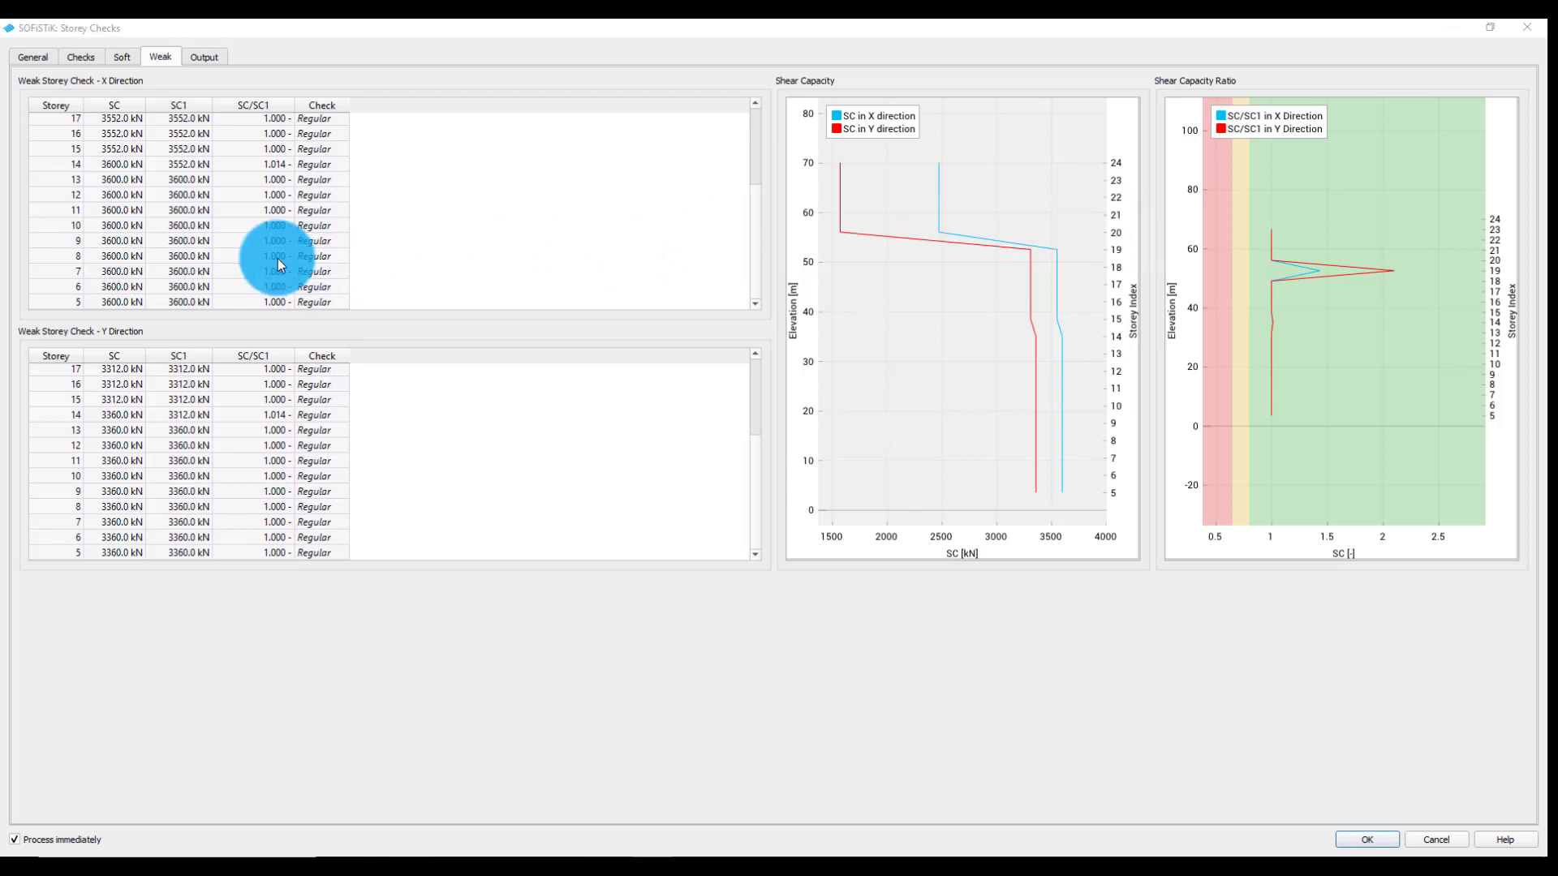
pyautogui.scroll(3, 278, 260)
pyautogui.moveTo(81, 183); pyautogui.dragTo(83, 197)
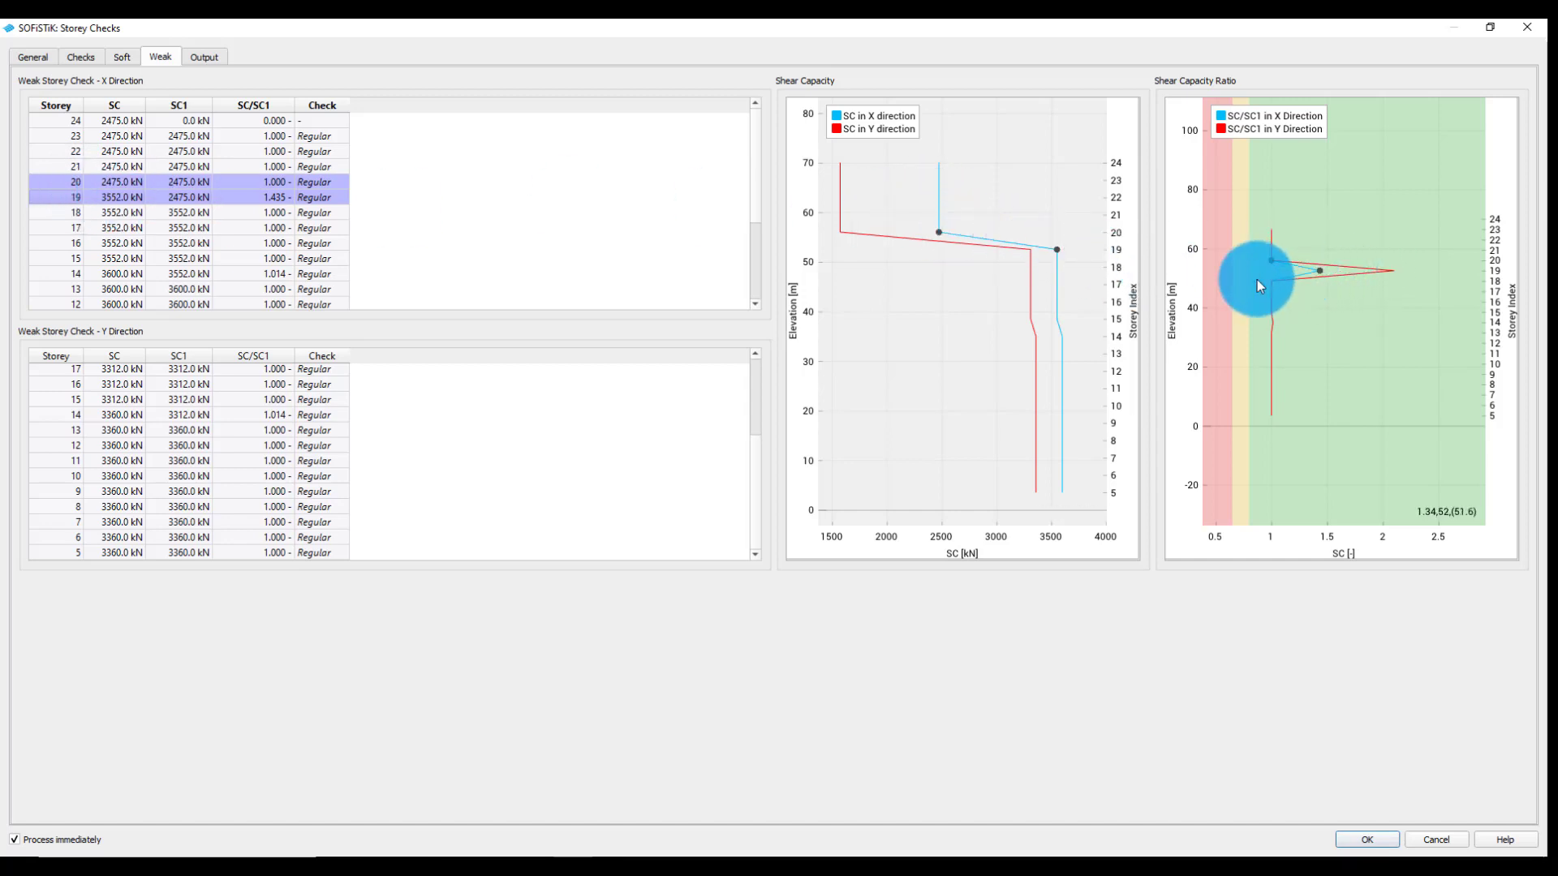
pyautogui.click(688, 303)
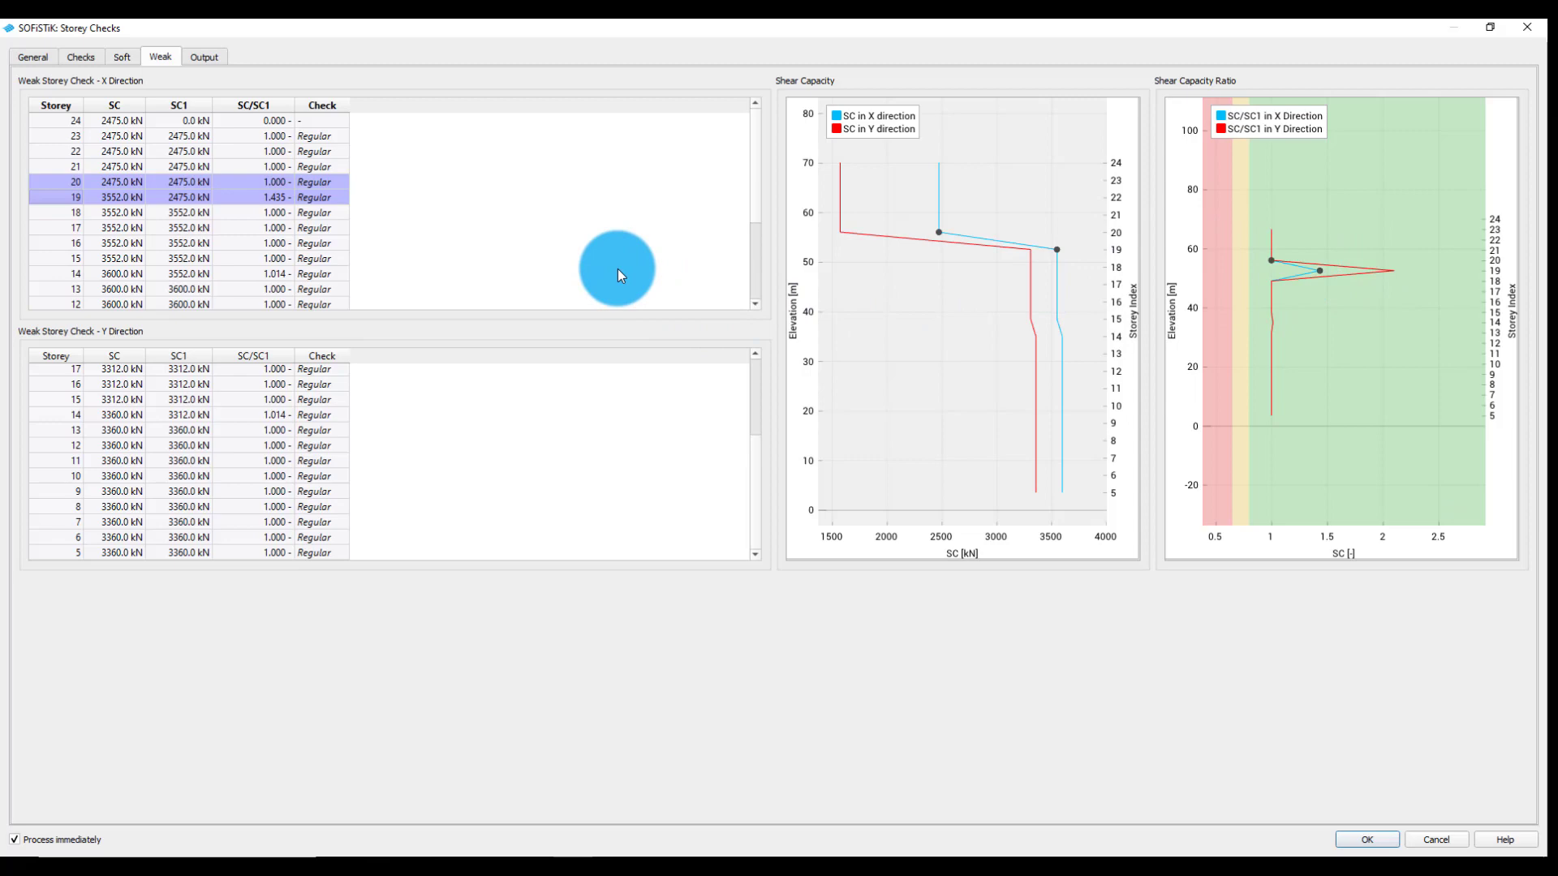
# Highlight storeys 20 and 19 in the general model viewer and inspect the building around them
pyautogui.click(33, 58)
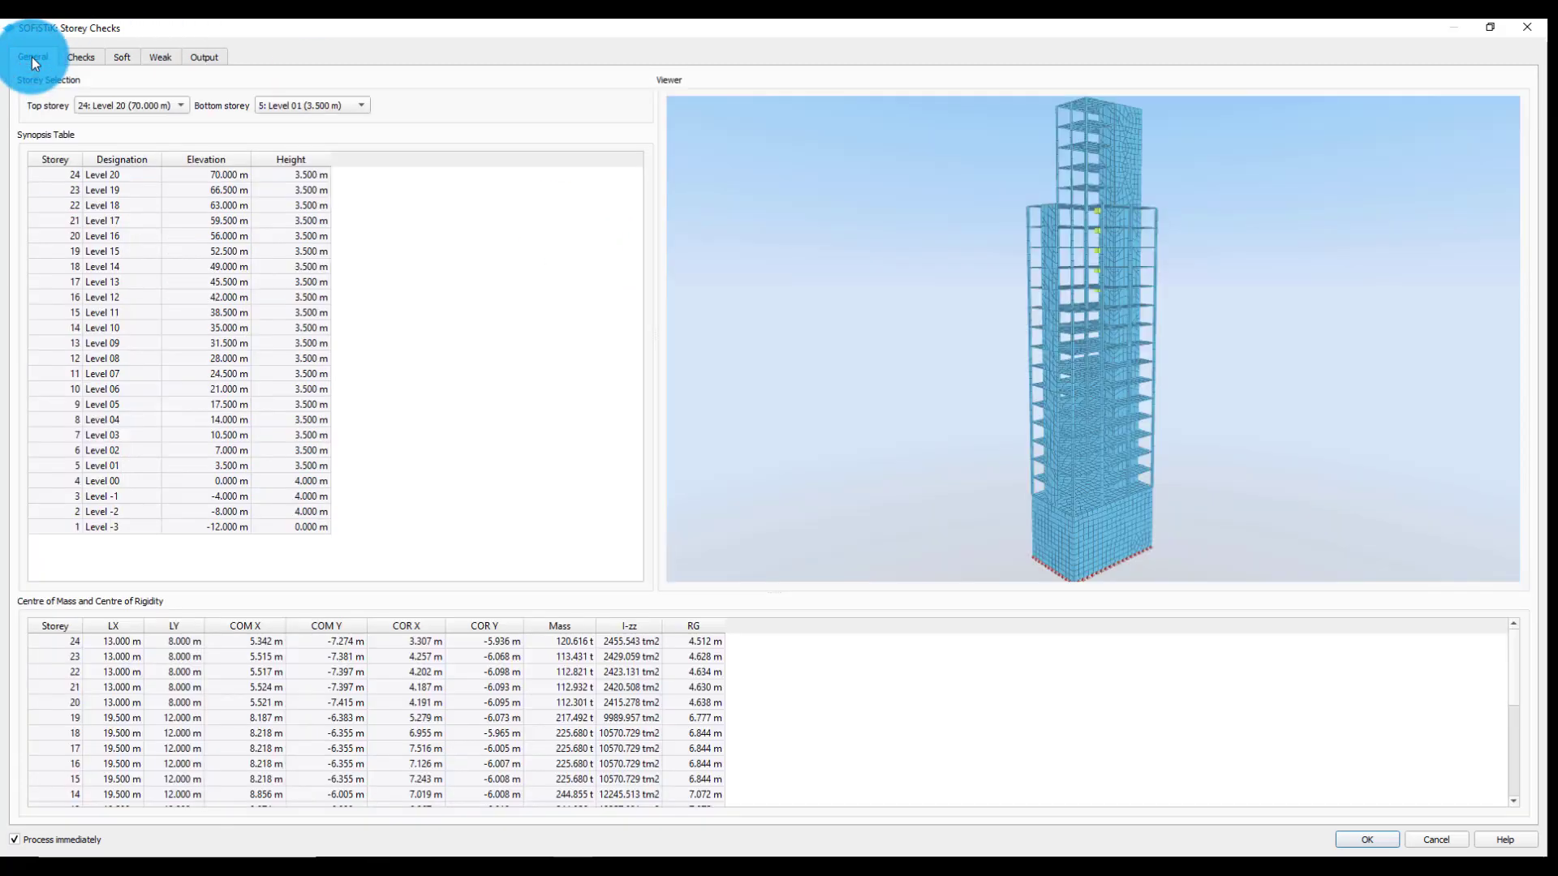
pyautogui.moveTo(81, 235); pyautogui.dragTo(78, 251)
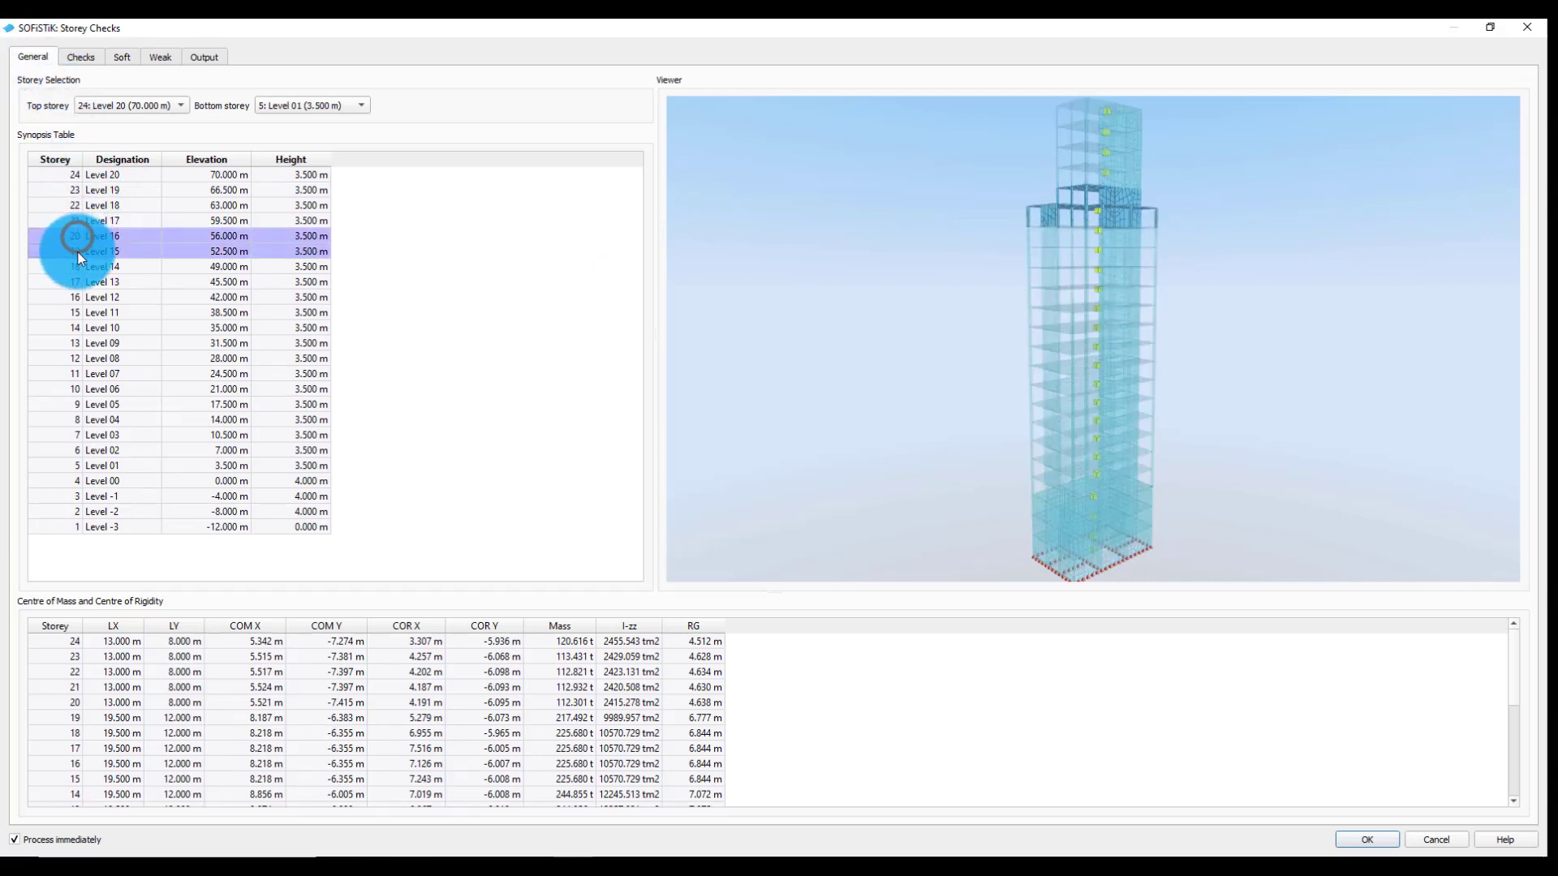
pyautogui.moveTo(998, 300); pyautogui.dragTo(1055, 378)
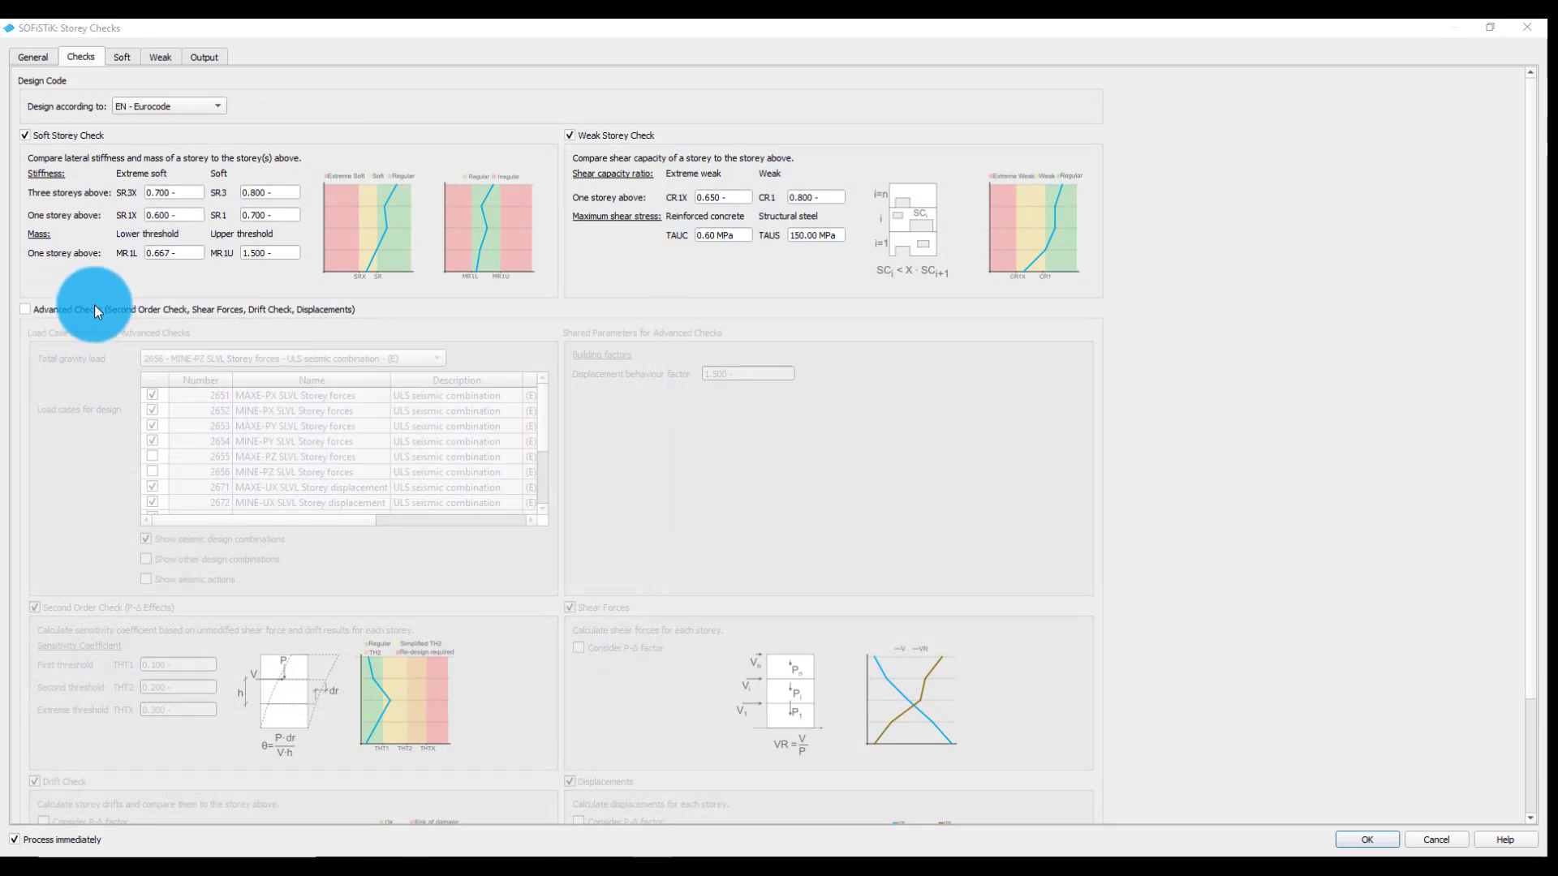
# Enable the advanced checks and review their load cases, thresholds and drift check settings, keeping Centre of Mass as the point of interest
pyautogui.click(23, 313)
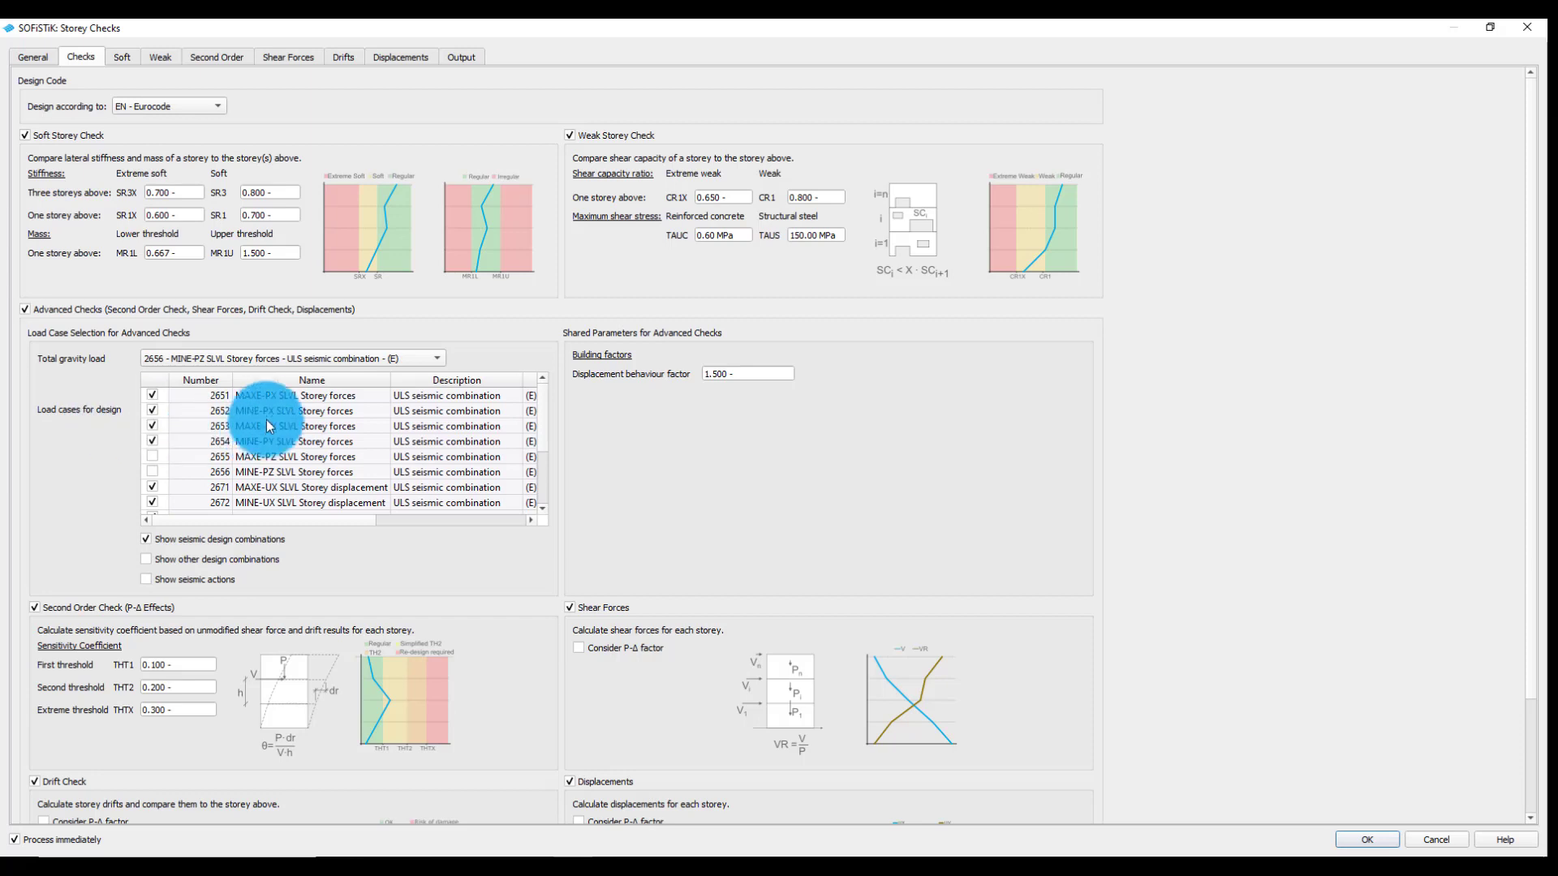
pyautogui.scroll(-2, 243, 446)
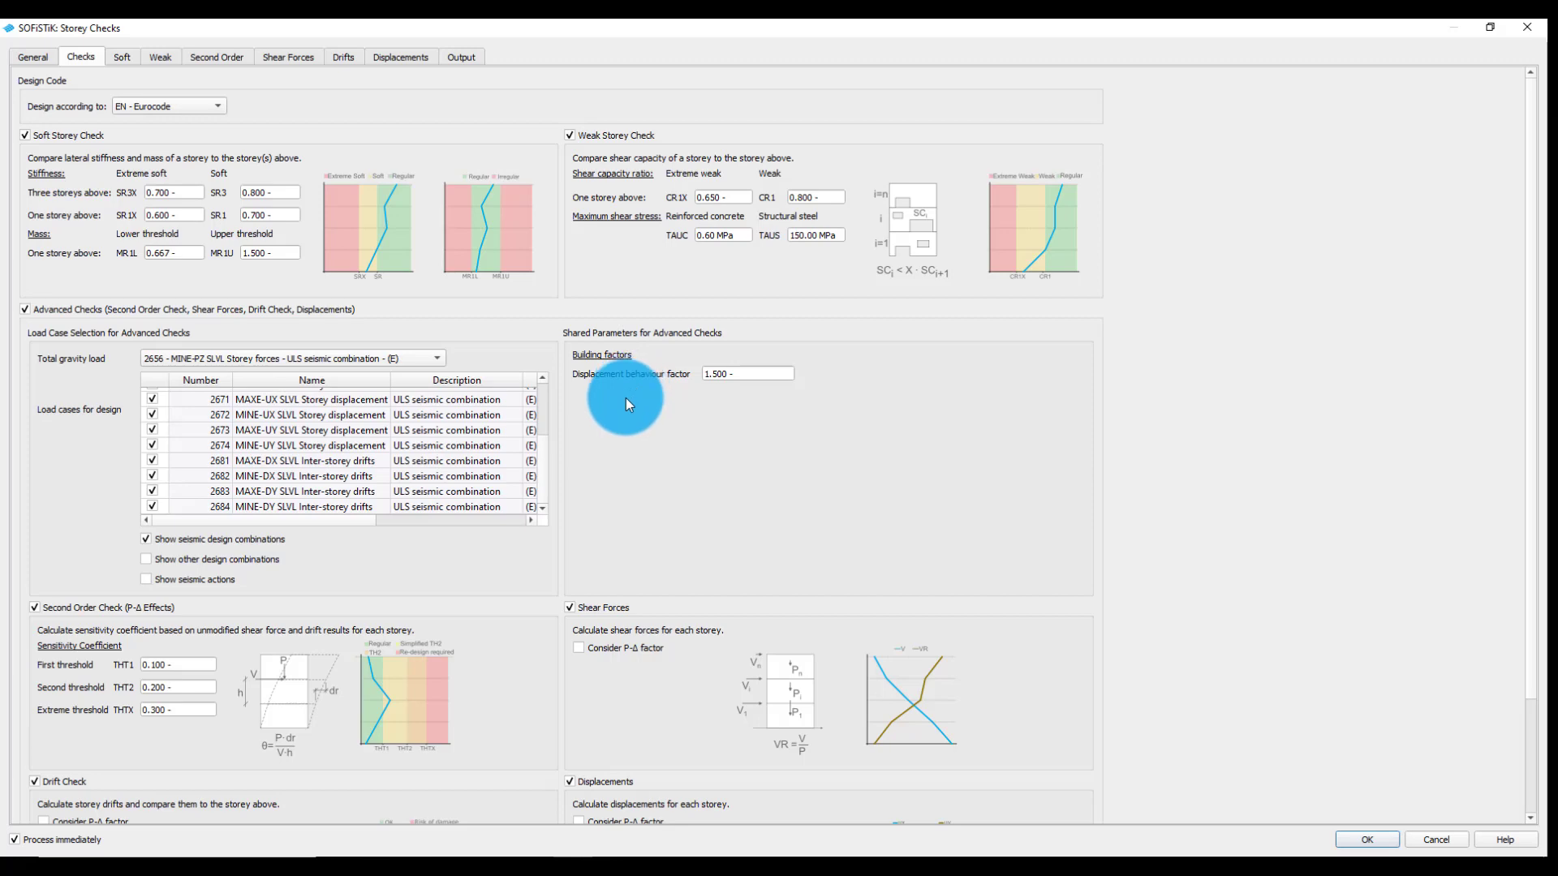
pyautogui.scroll(-2, 627, 401)
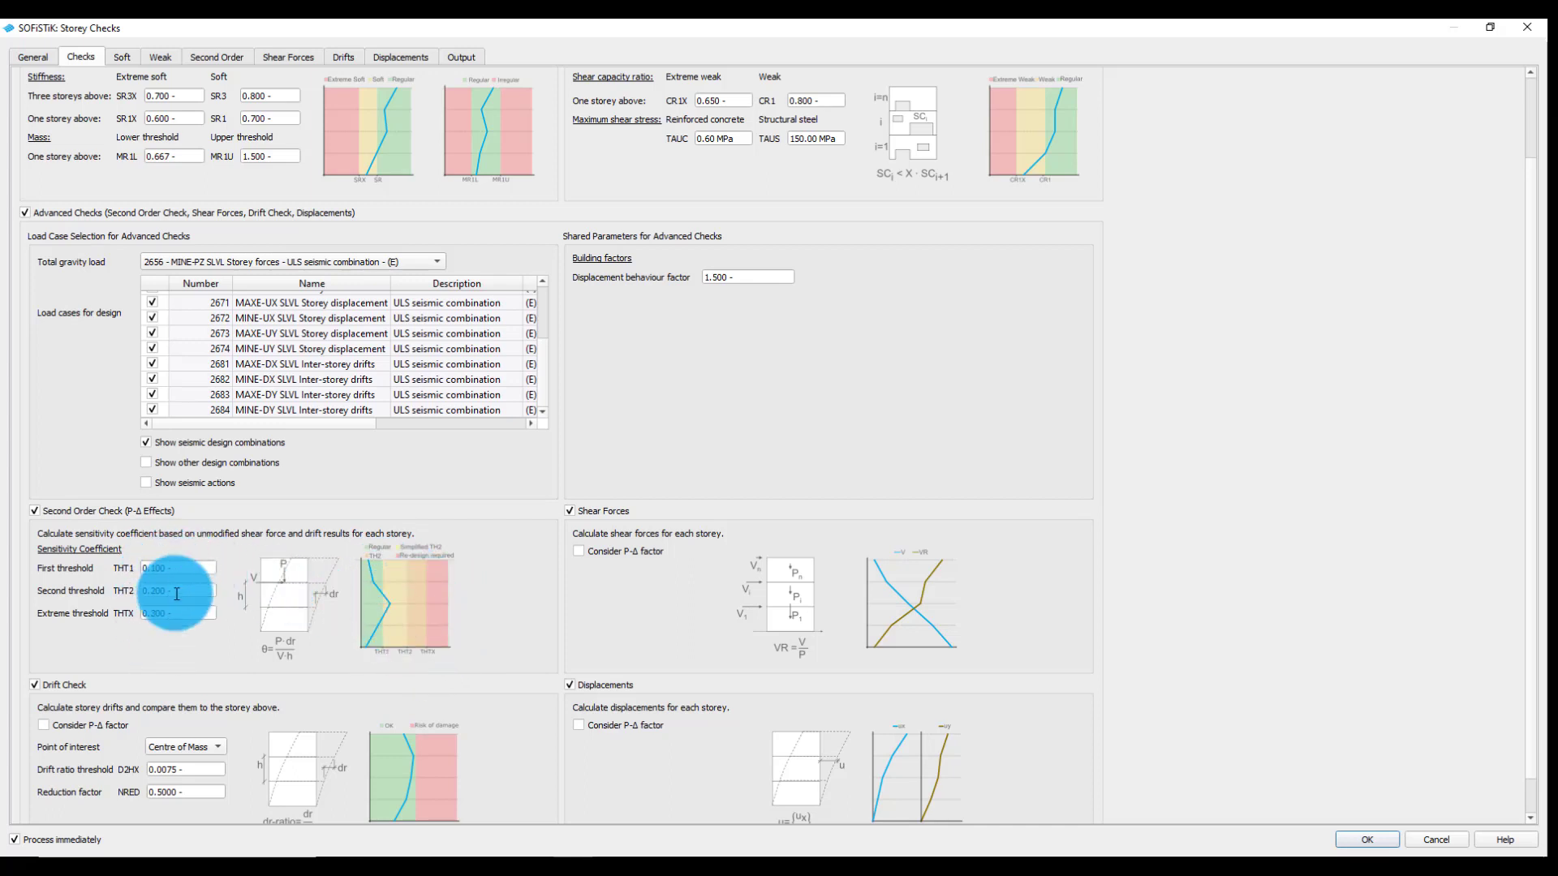
pyautogui.scroll(-1, 183, 605)
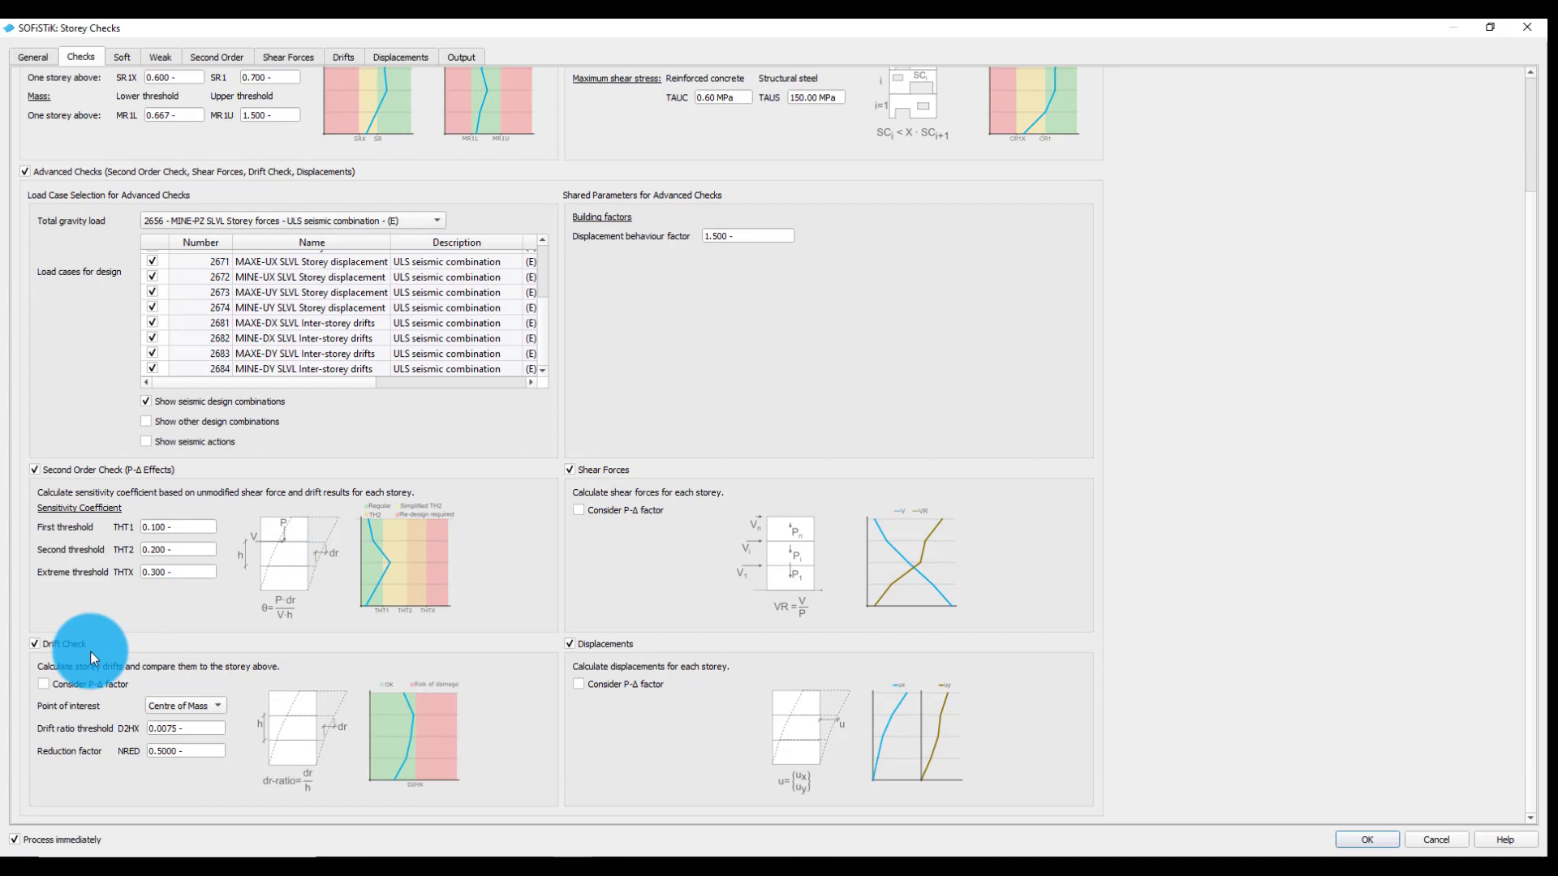
pyautogui.click(157, 704)
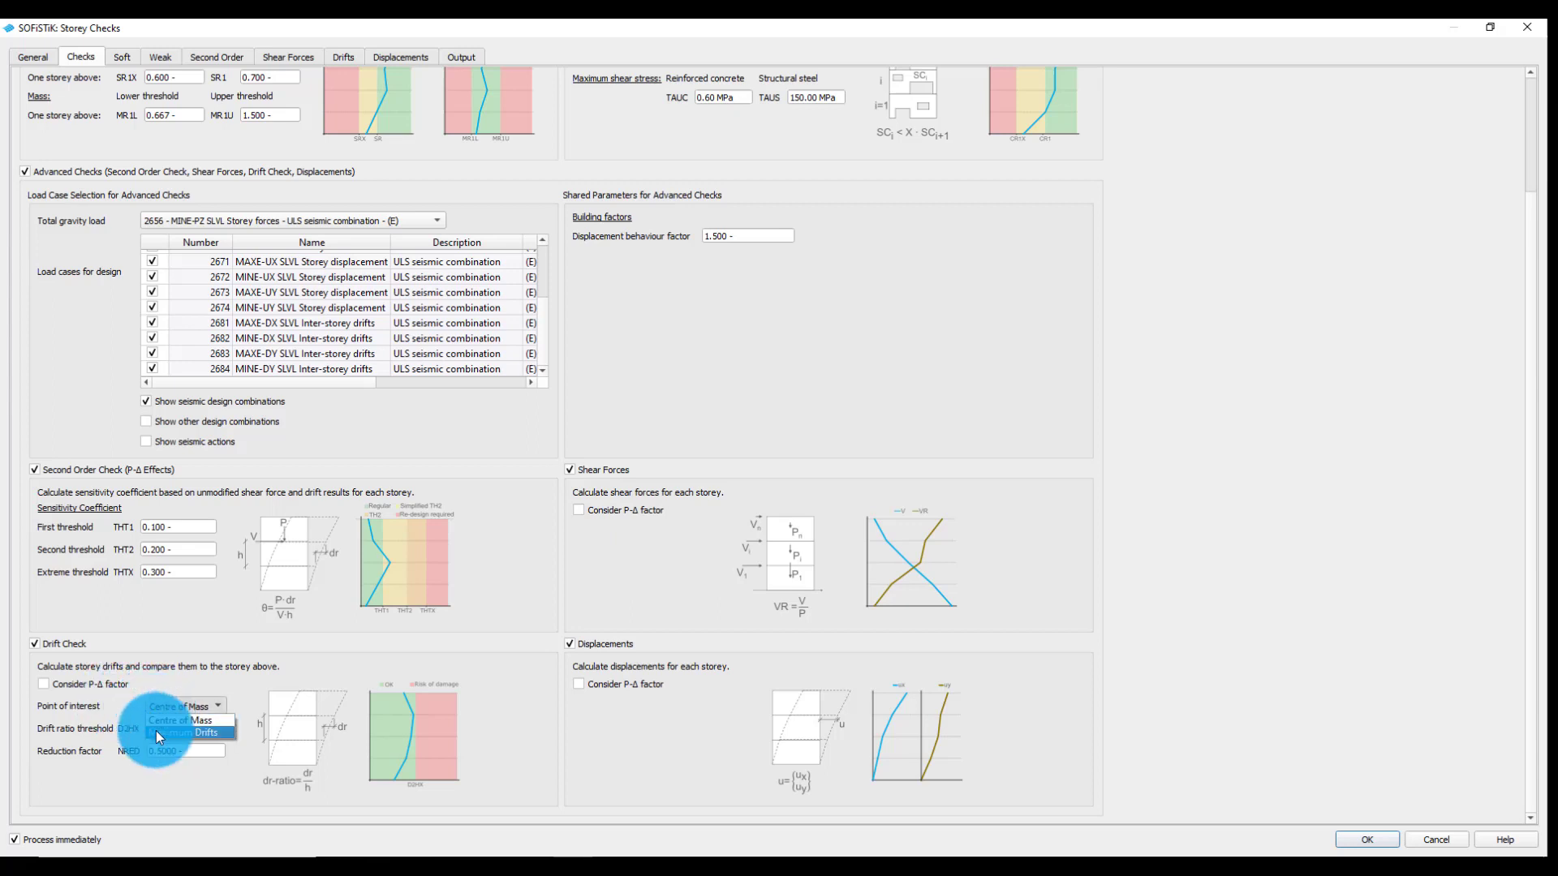
pyautogui.click(175, 685)
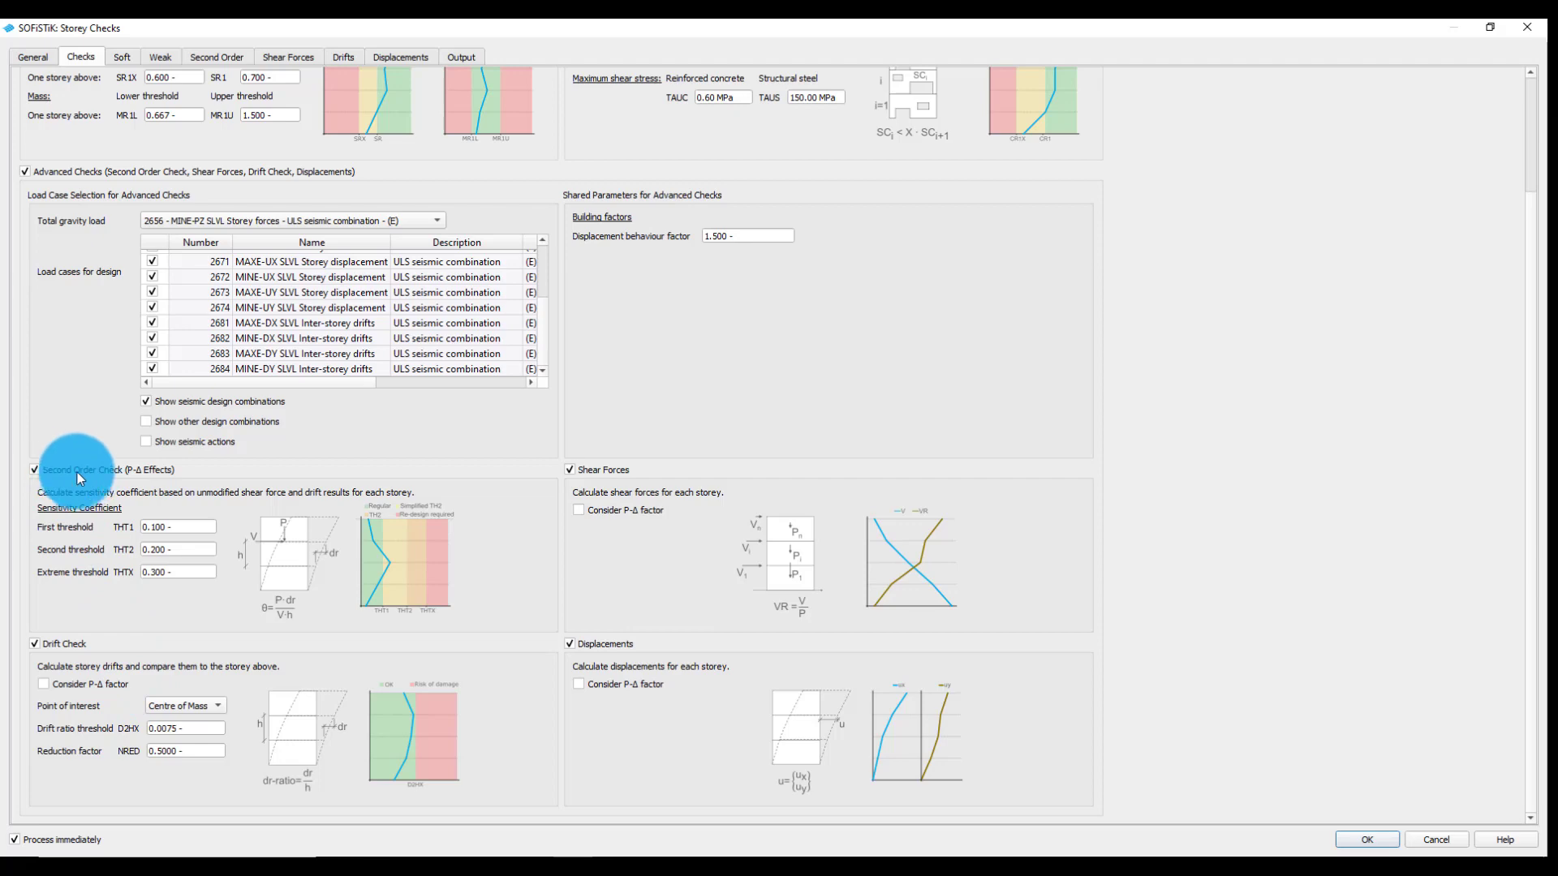
# Examine the second order check table for all storeys, including the theta values, check status and P-Delta factors
pyautogui.click(212, 63)
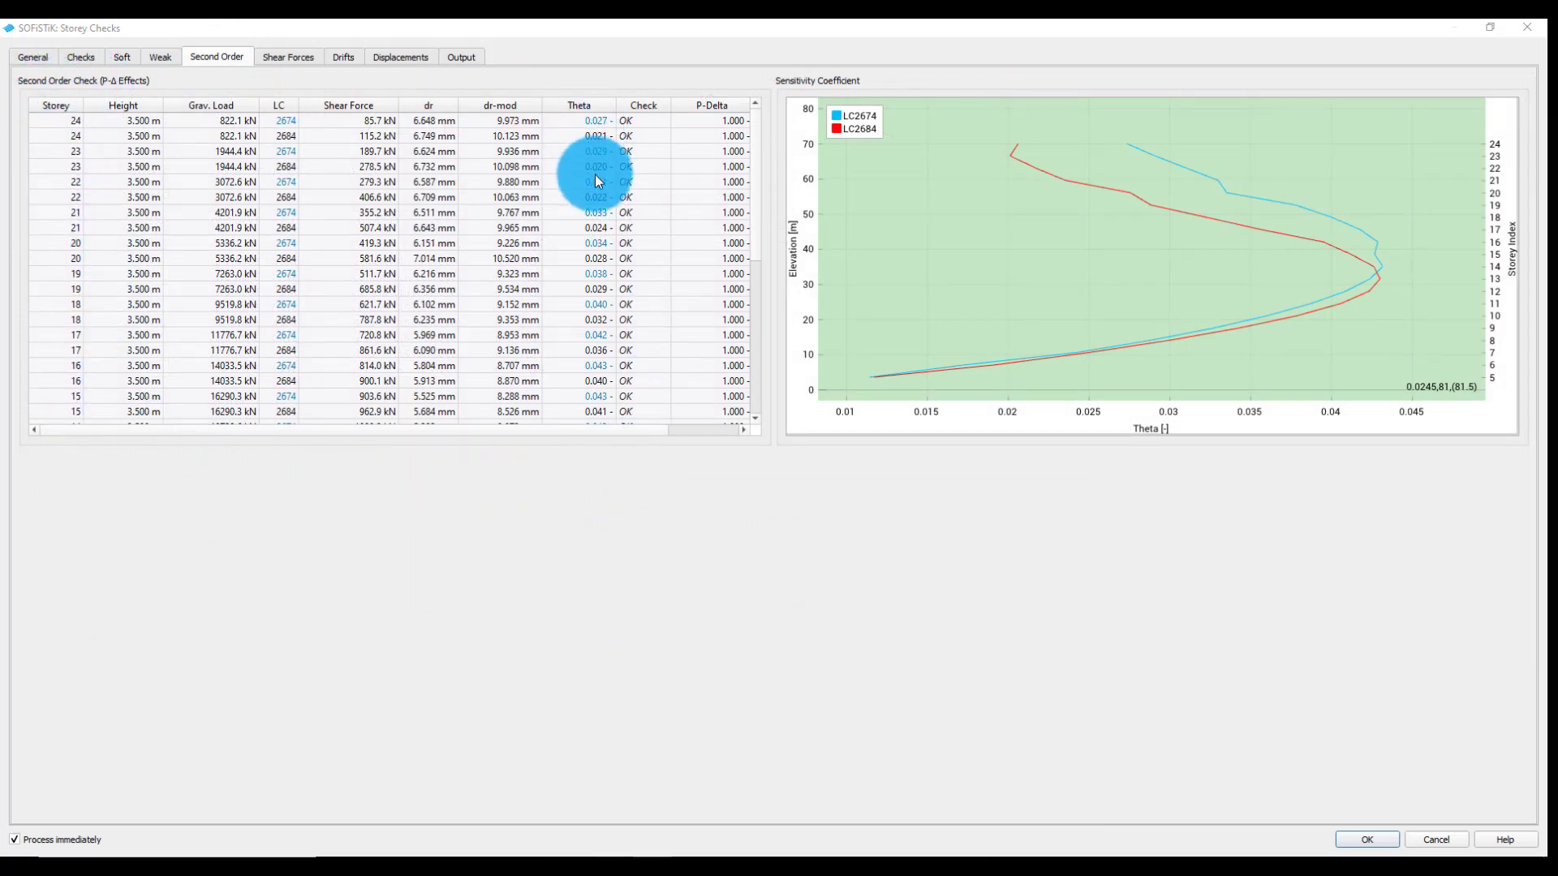
pyautogui.scroll(-5, 595, 184)
pyautogui.scroll(5, 585, 186)
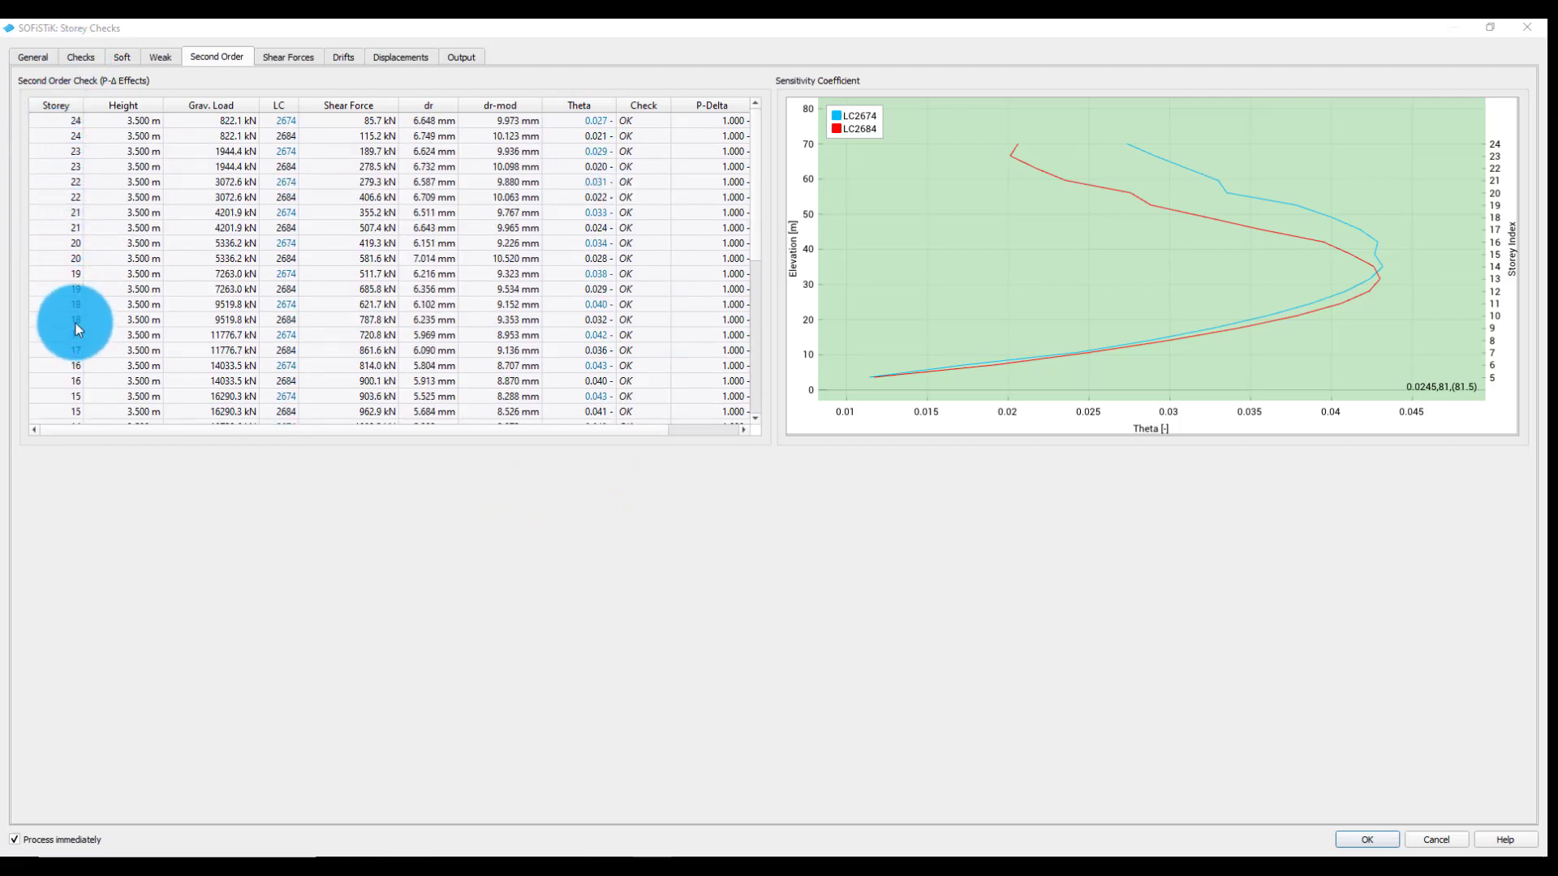
pyautogui.scroll(-7, 655, 138)
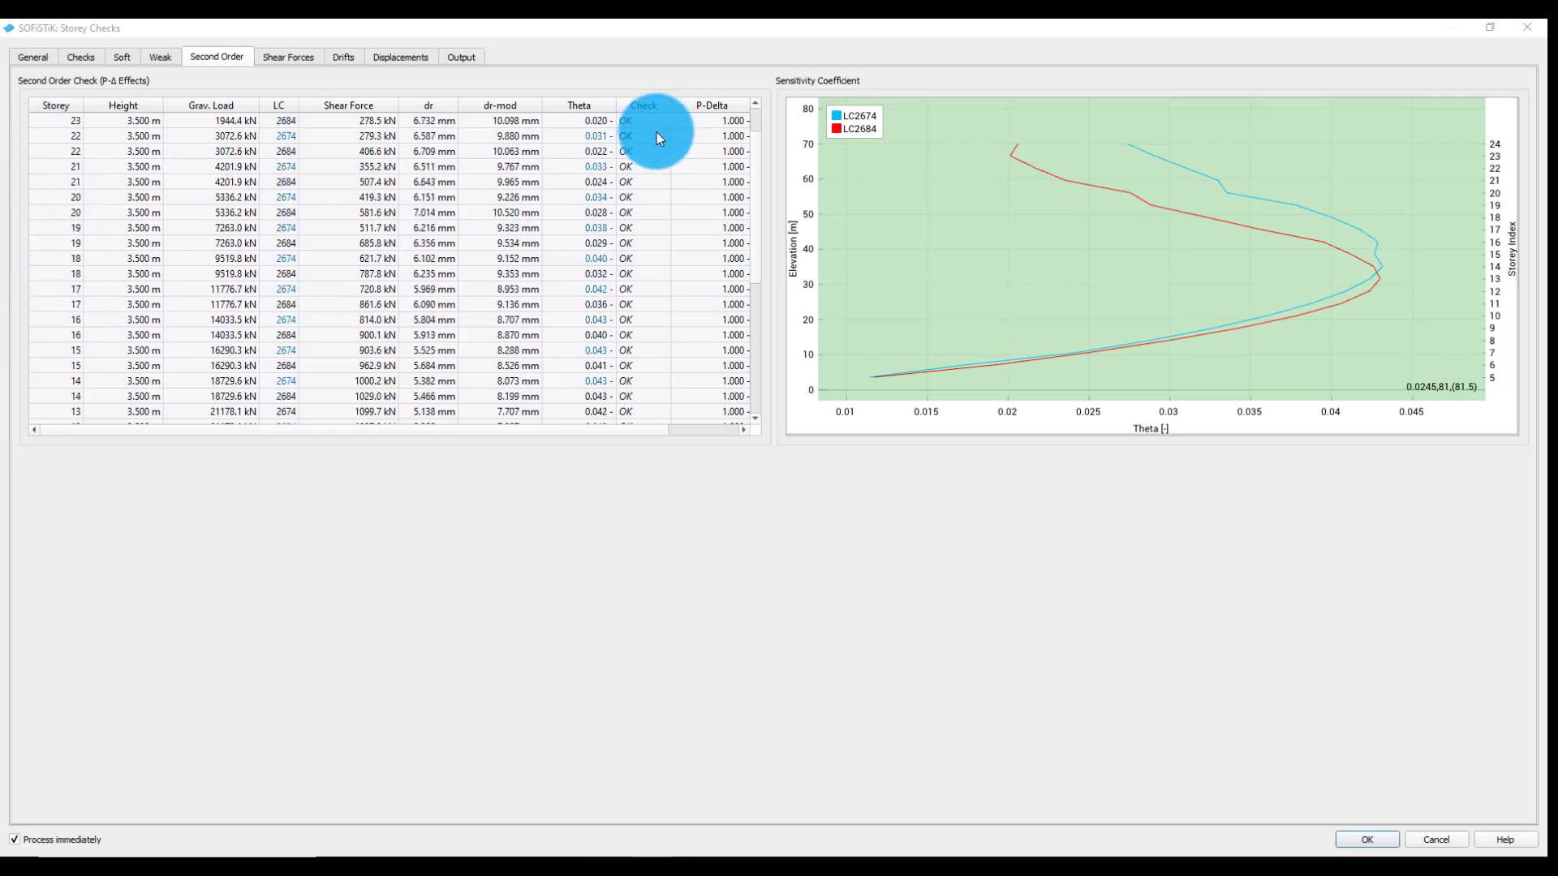
pyautogui.scroll(7, 654, 139)
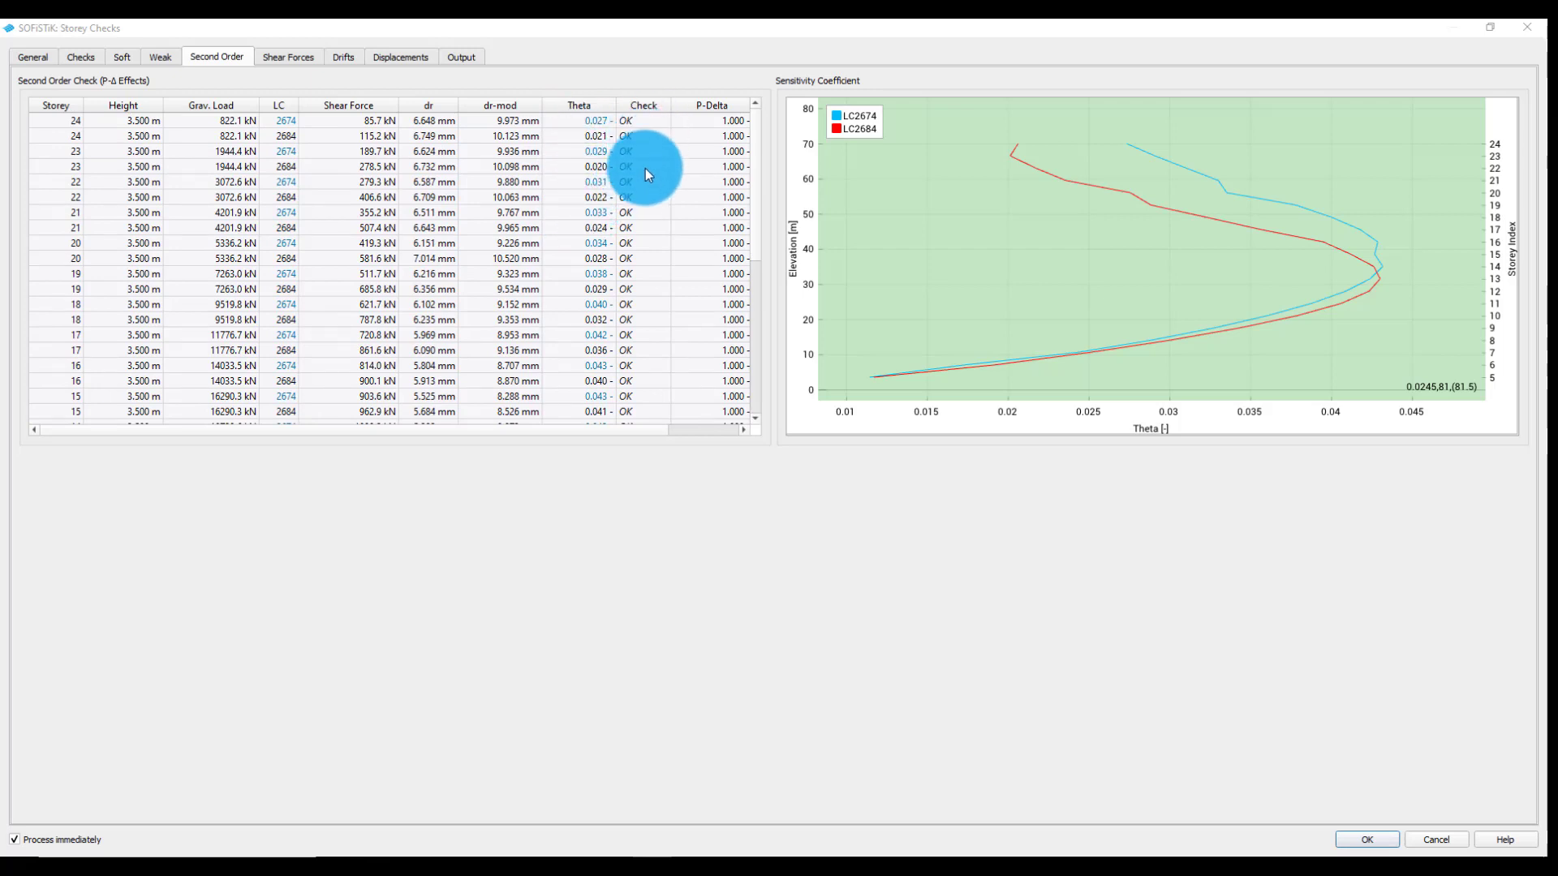
pyautogui.scroll(-5, 643, 176)
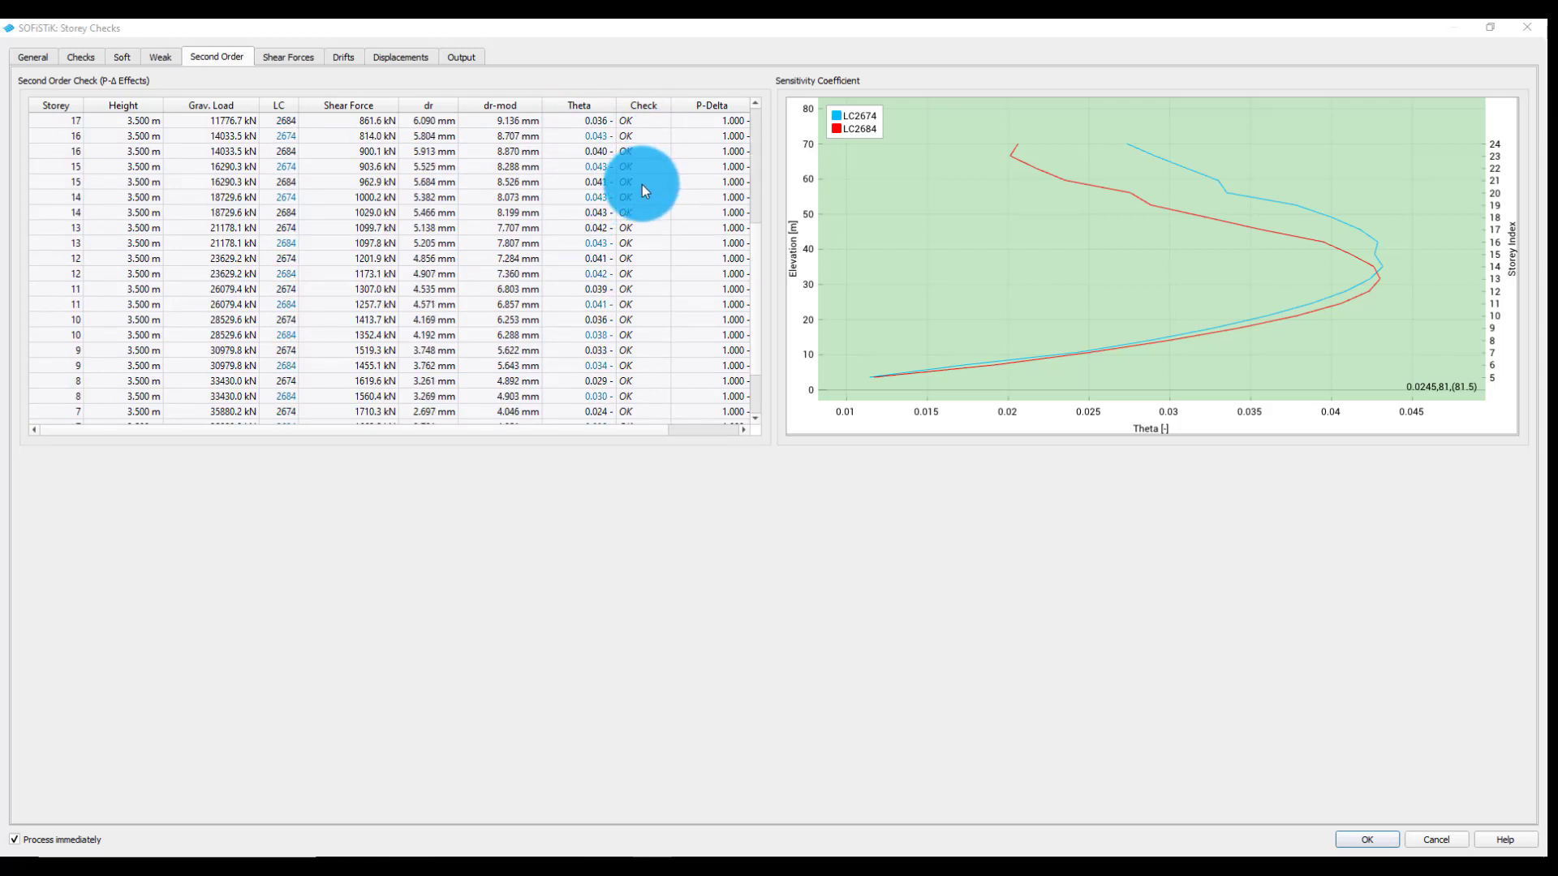
pyautogui.scroll(5, 641, 184)
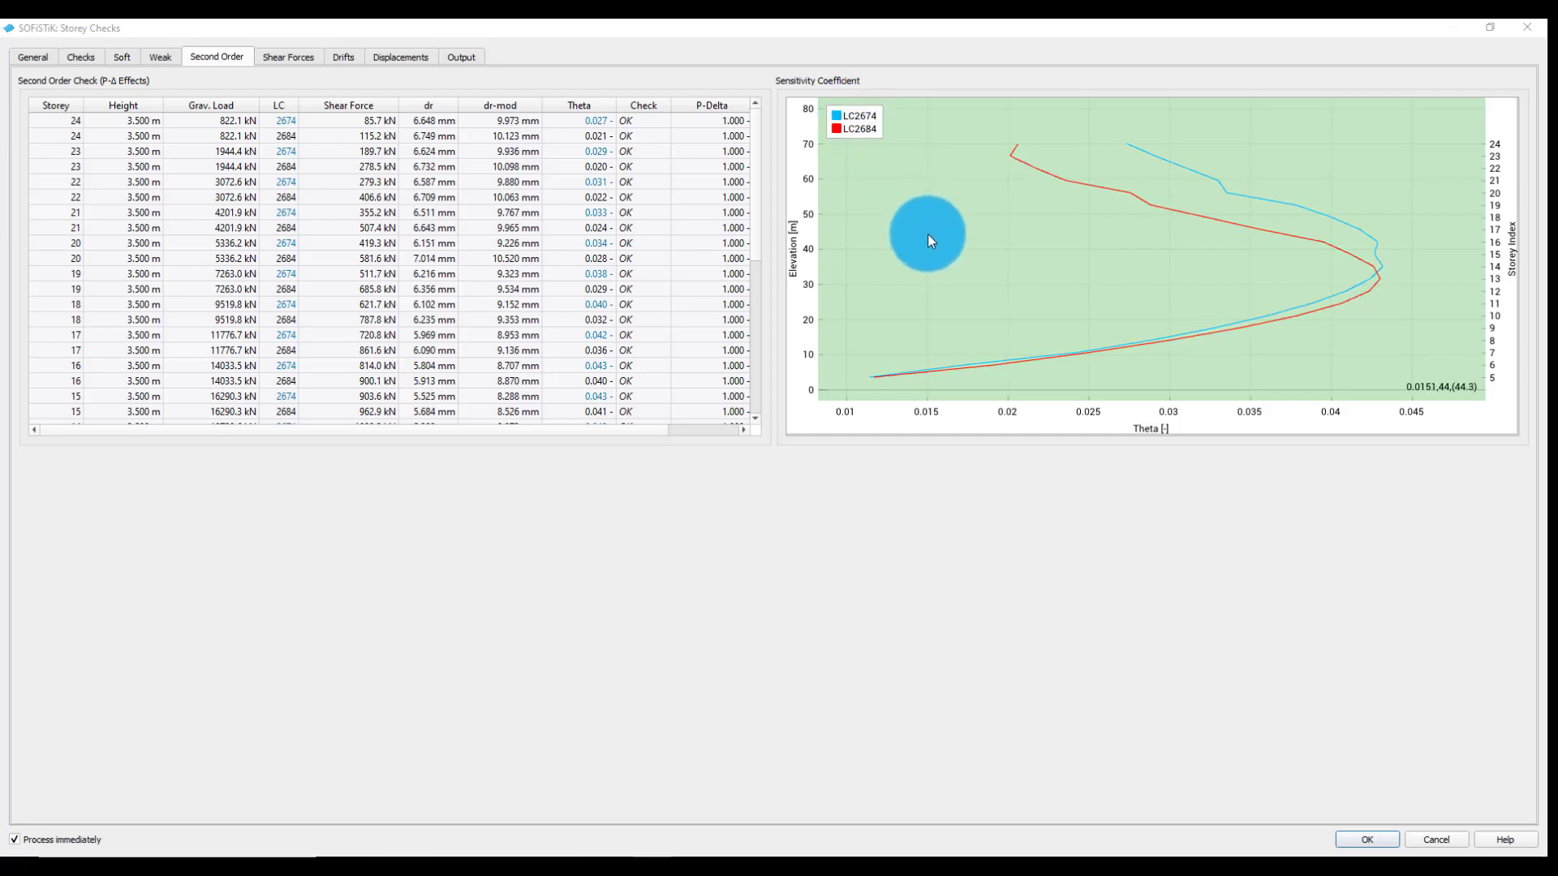
# Inspect the sensitivity coefficient plot over a wider theta range that shows all the threshold zones
pyautogui.scroll(-4, 973, 266)
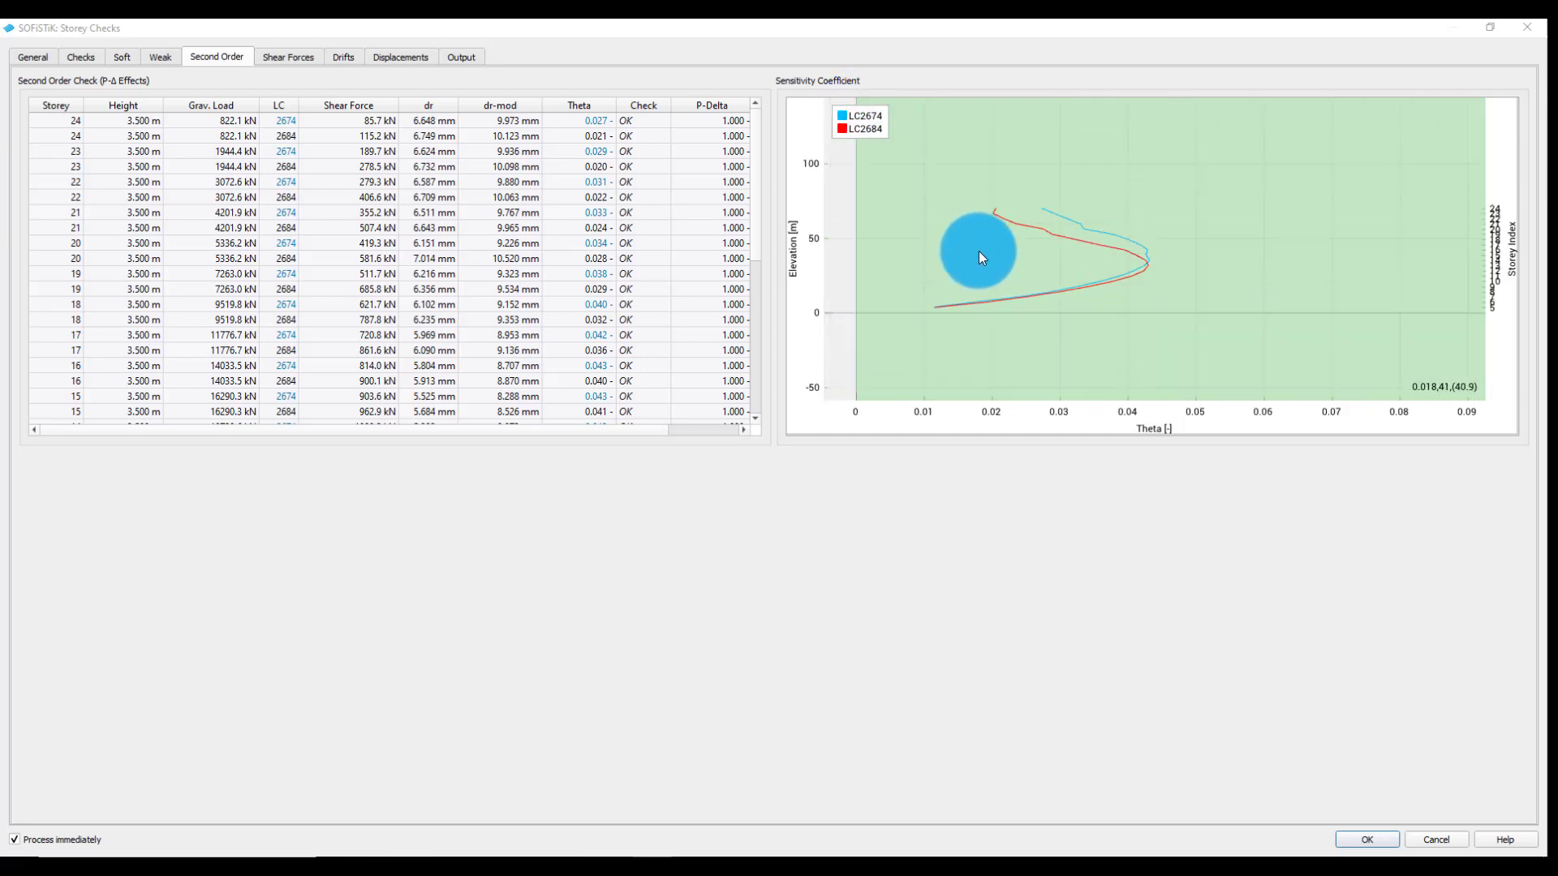
pyautogui.scroll(-5, 978, 251)
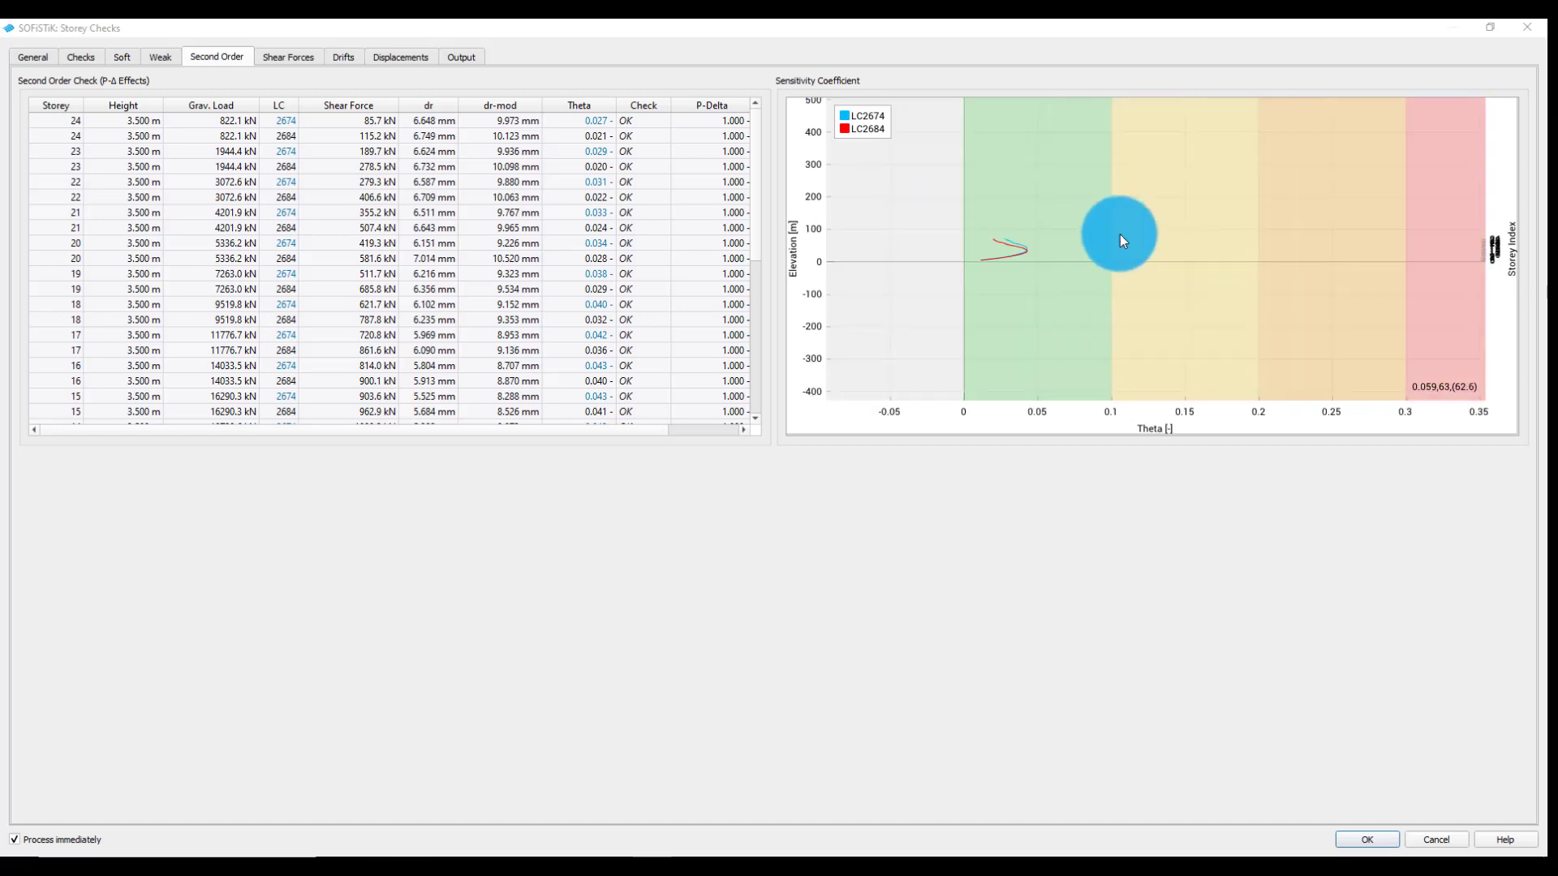
pyautogui.moveTo(1120, 237); pyautogui.dragTo(1030, 256)
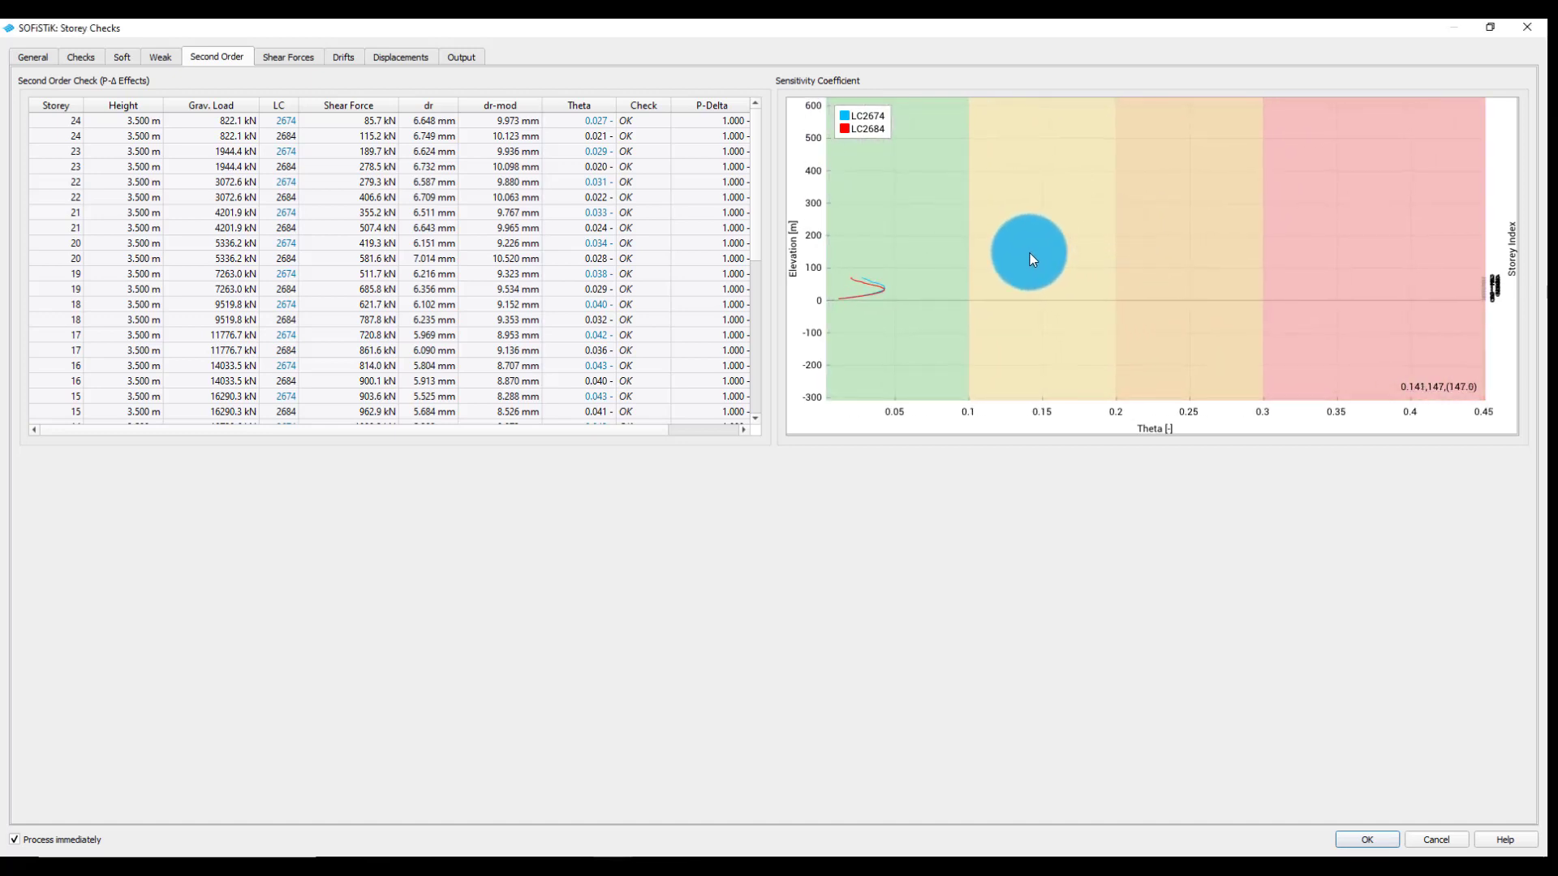
# Examine the second order text and plot output options, keeping the sensitivity coefficient for decisive load cases and the sensitivity coefficient plot
pyautogui.click(458, 57)
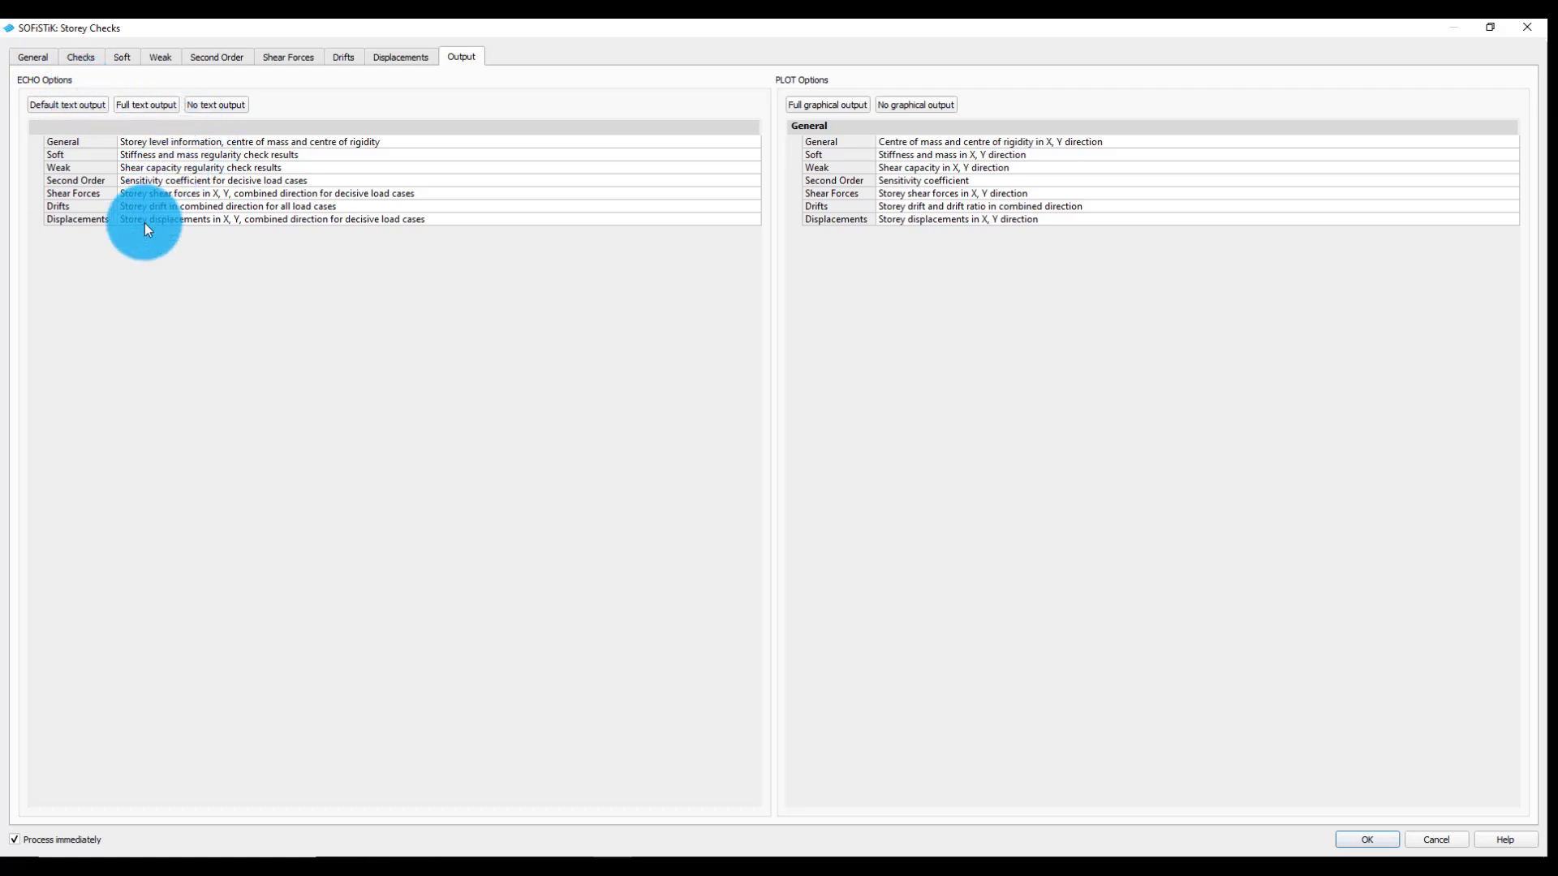
pyautogui.click(178, 183)
pyautogui.click(178, 183)
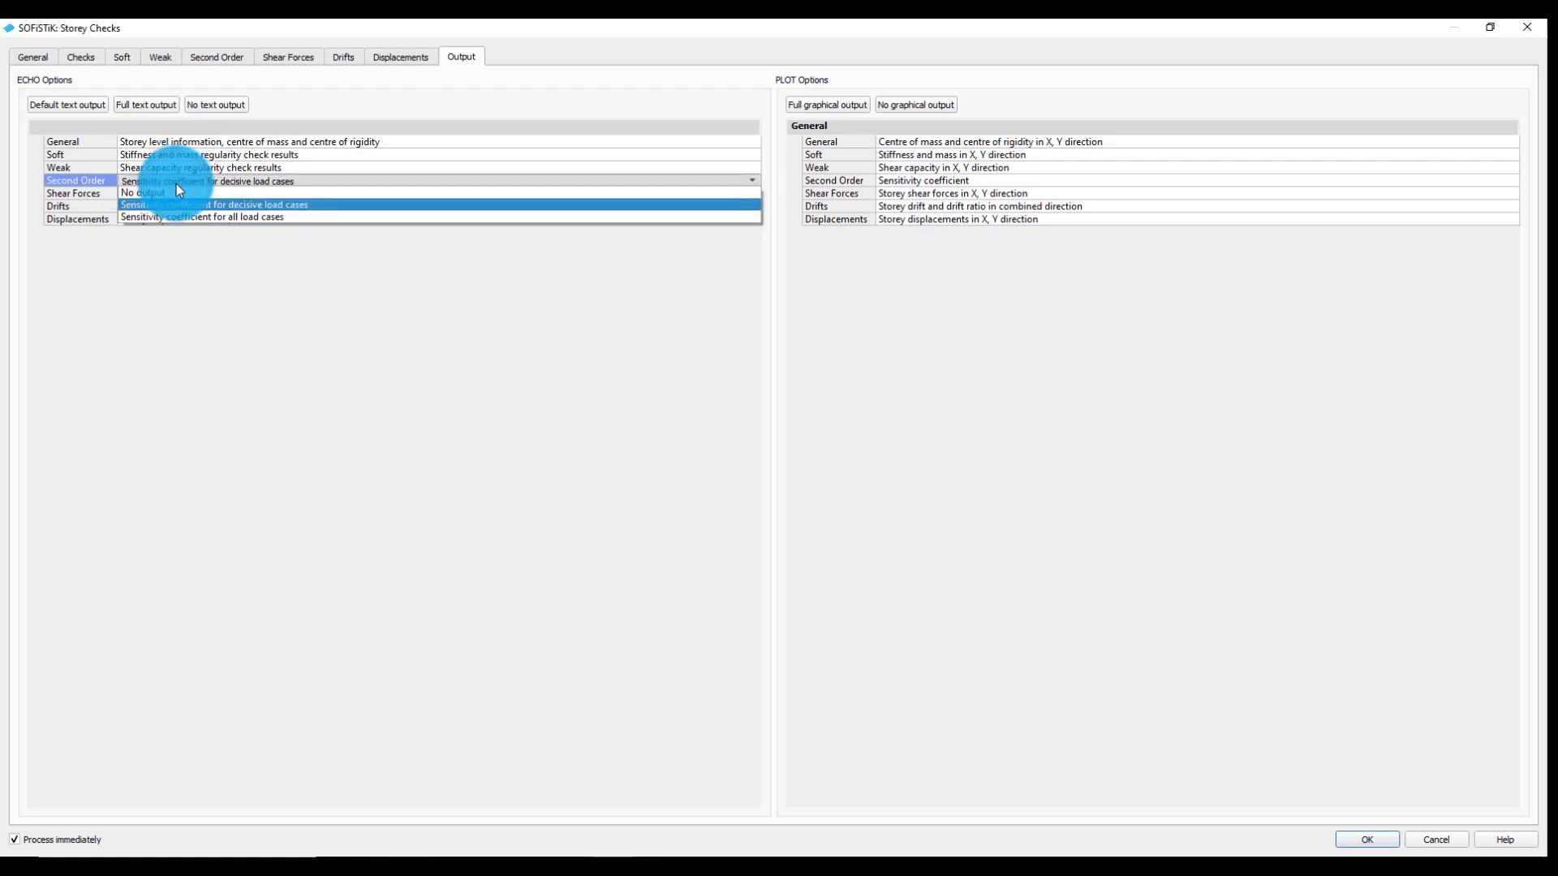
pyautogui.click(195, 203)
pyautogui.click(339, 353)
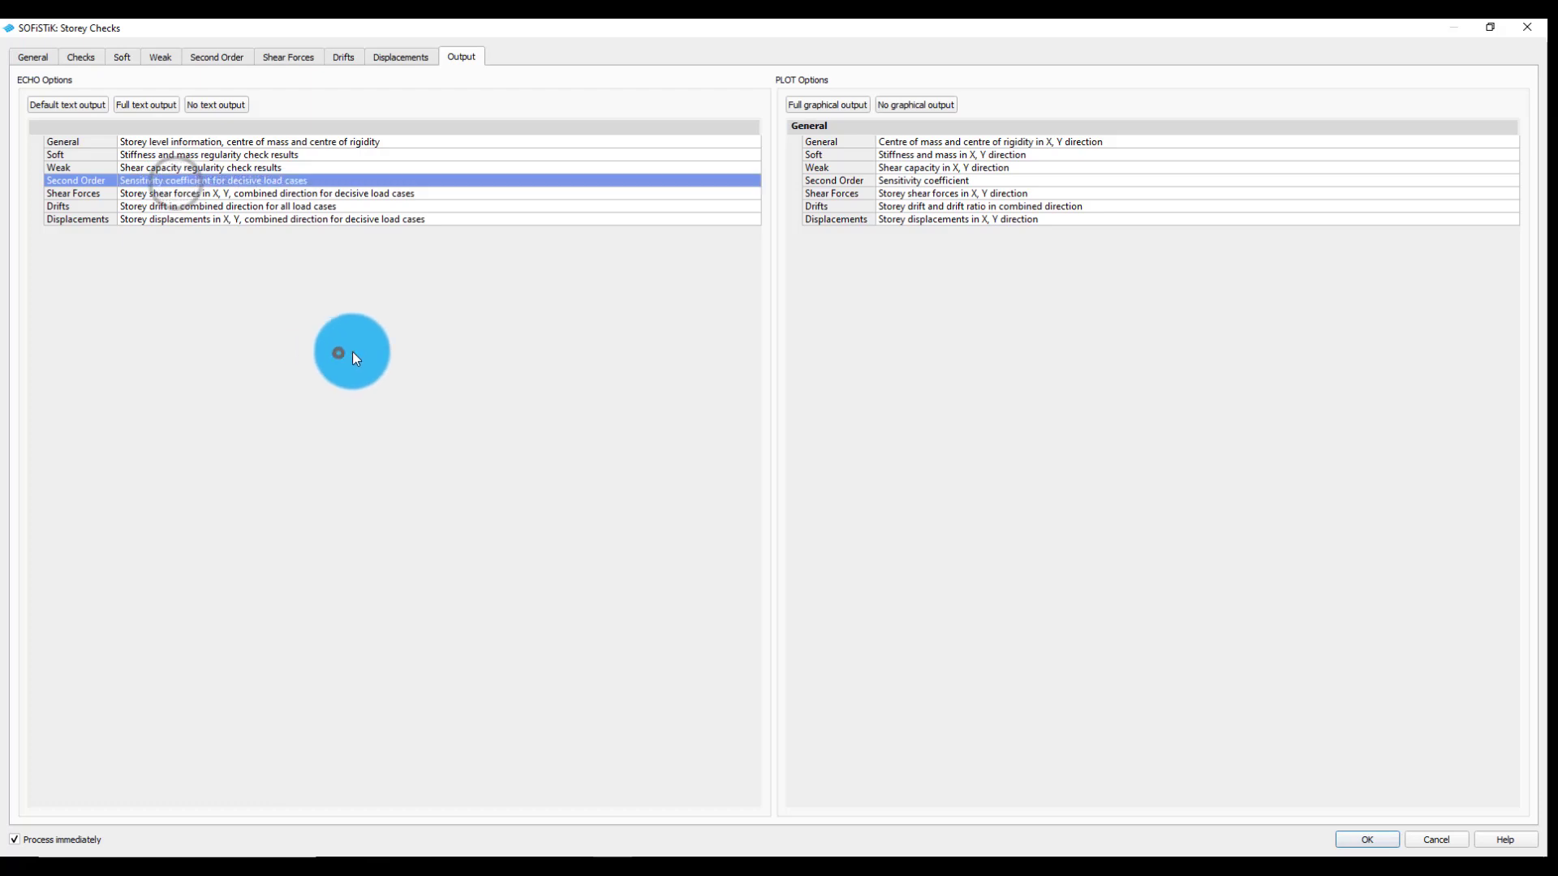
pyautogui.click(972, 185)
pyautogui.click(971, 185)
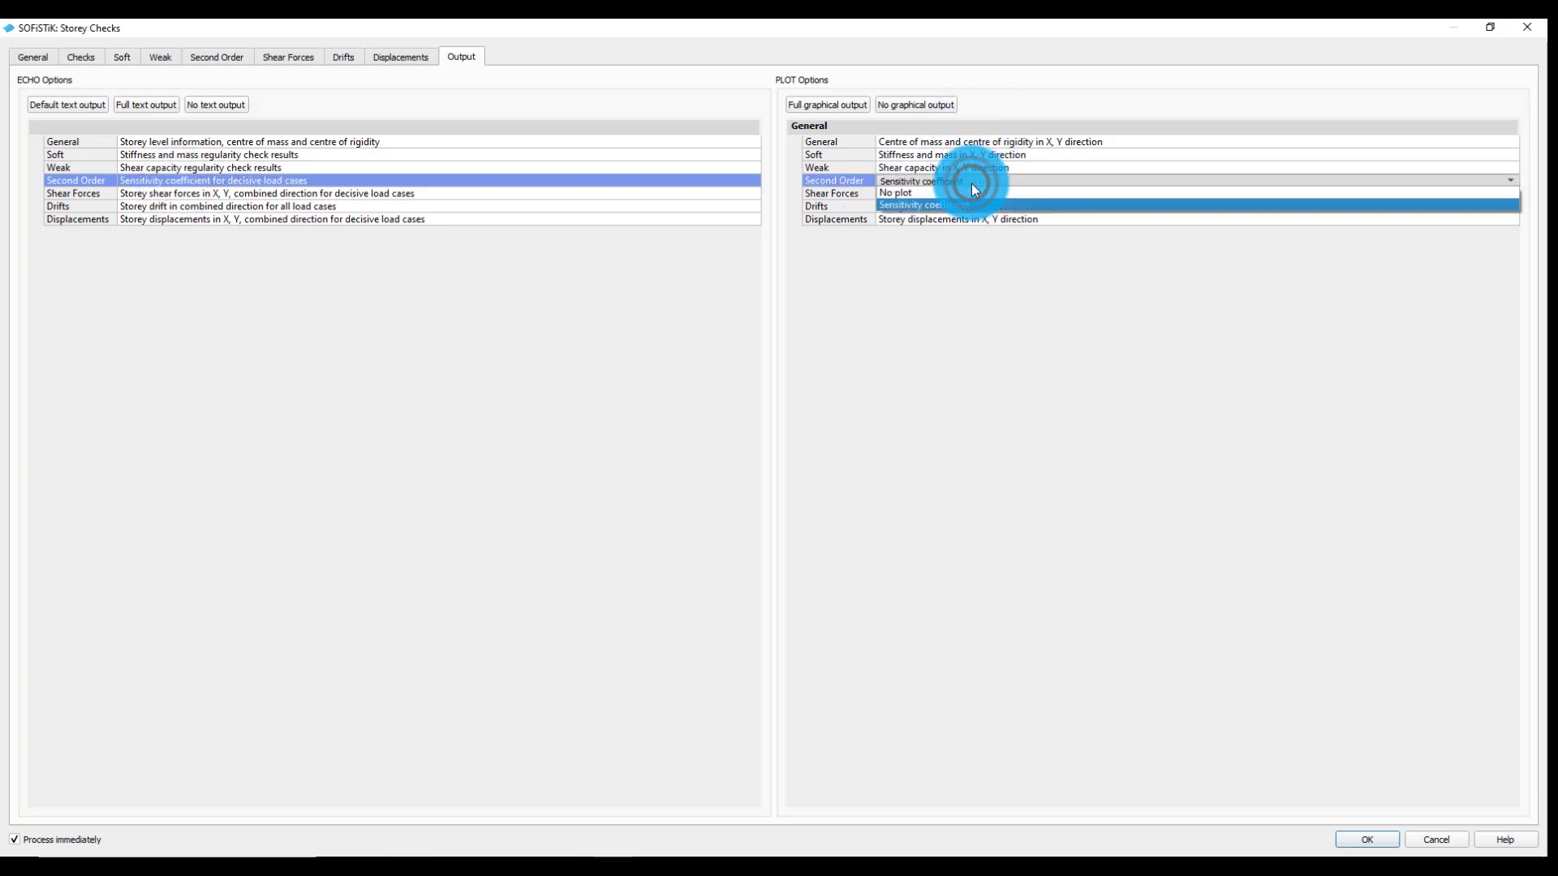
pyautogui.click(972, 186)
pyautogui.click(976, 359)
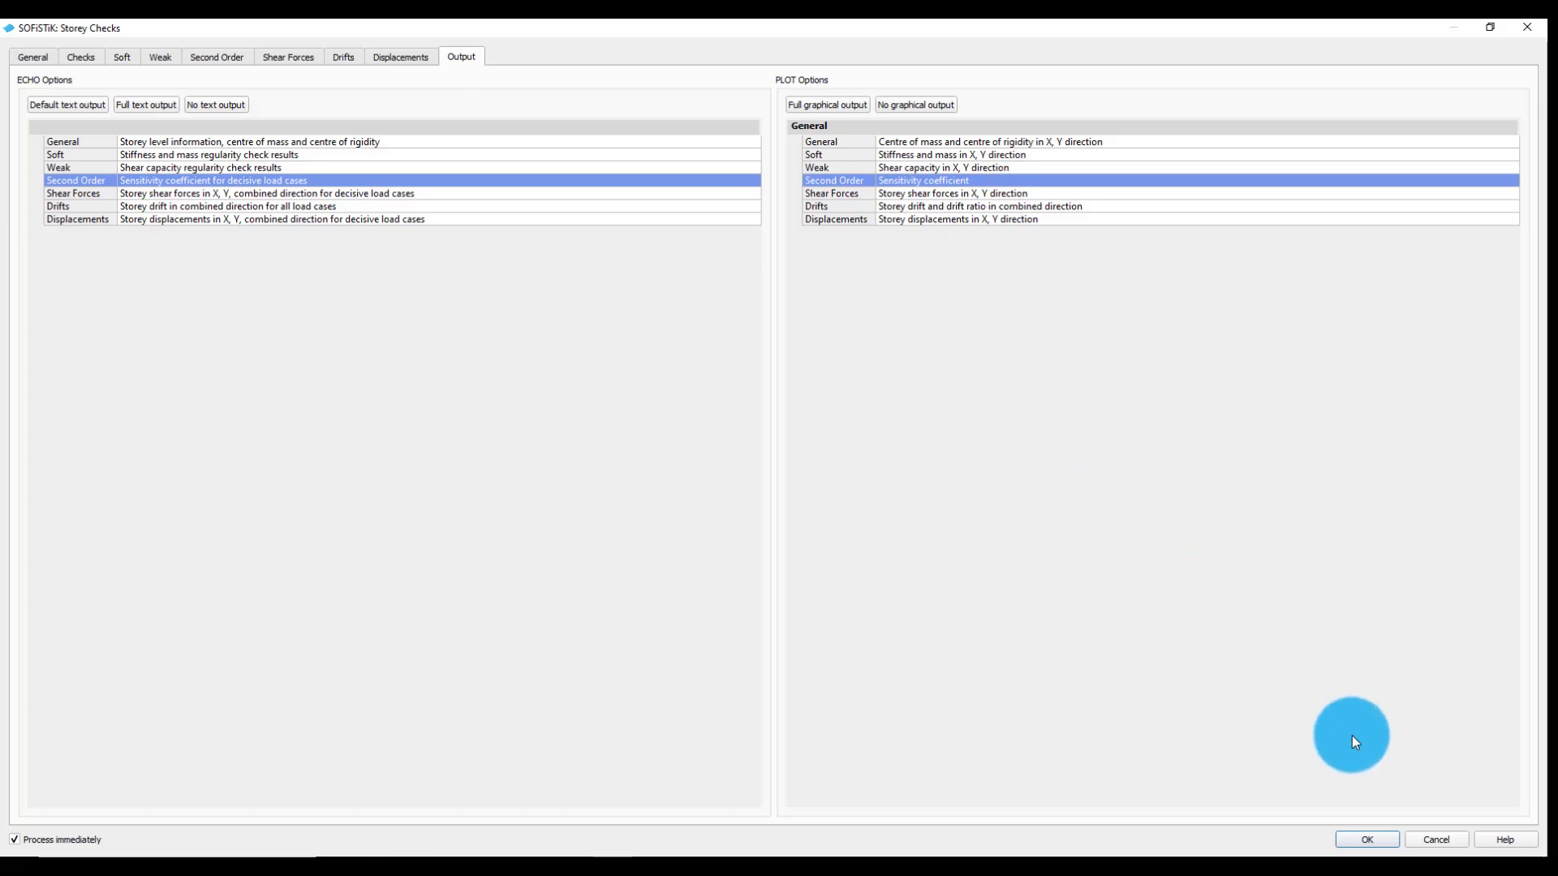
# Confirm the Storey Checks settings to run the calculation, and open the task's report in the Report Browser
pyautogui.click(1361, 837)
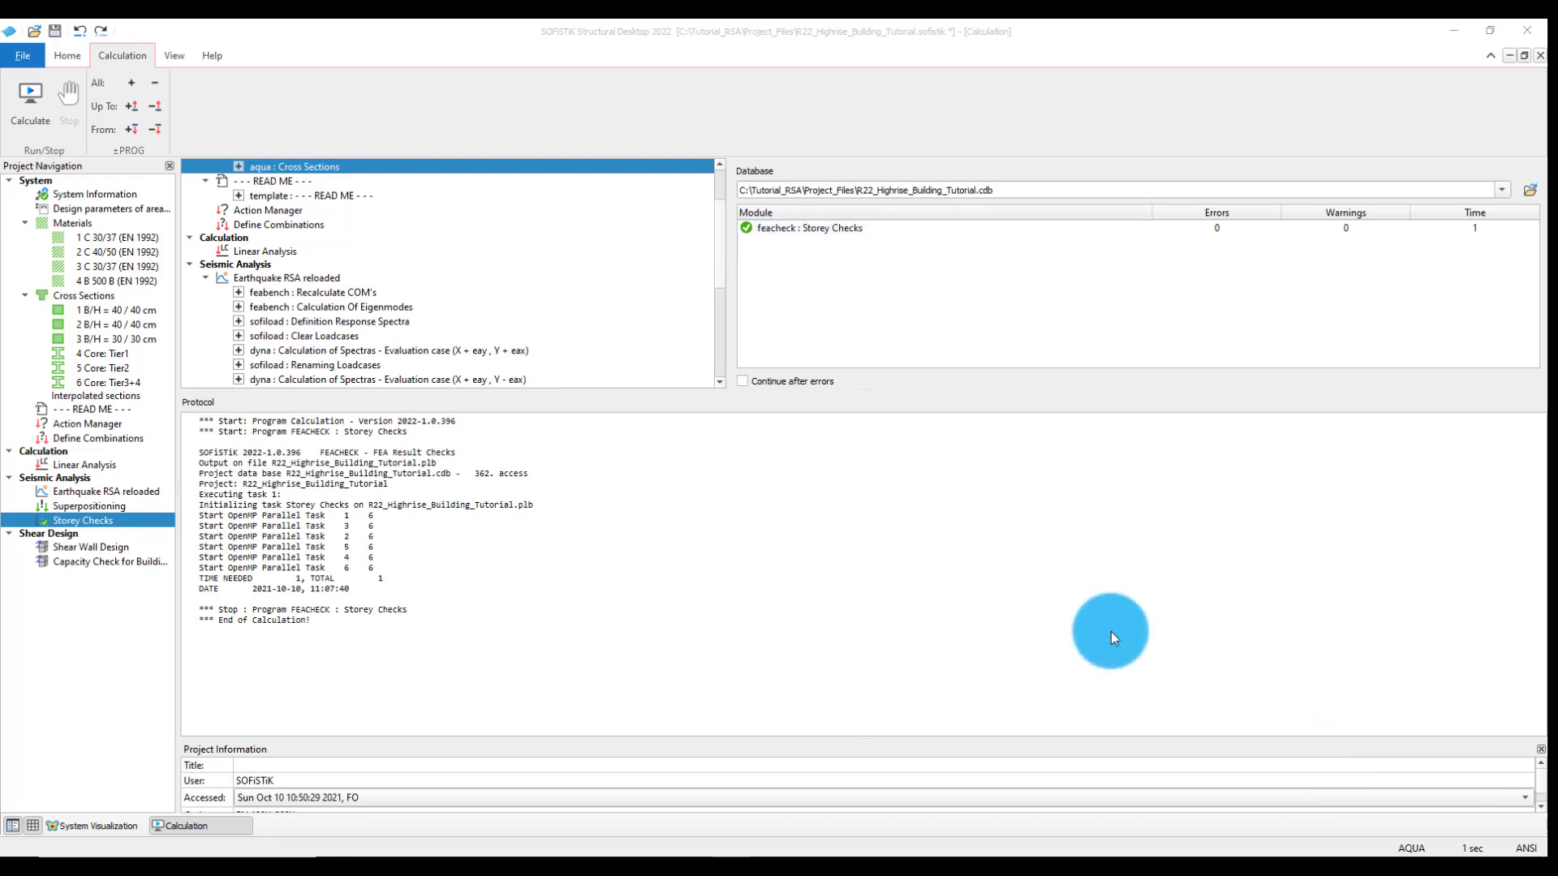
pyautogui.rightClick(99, 523)
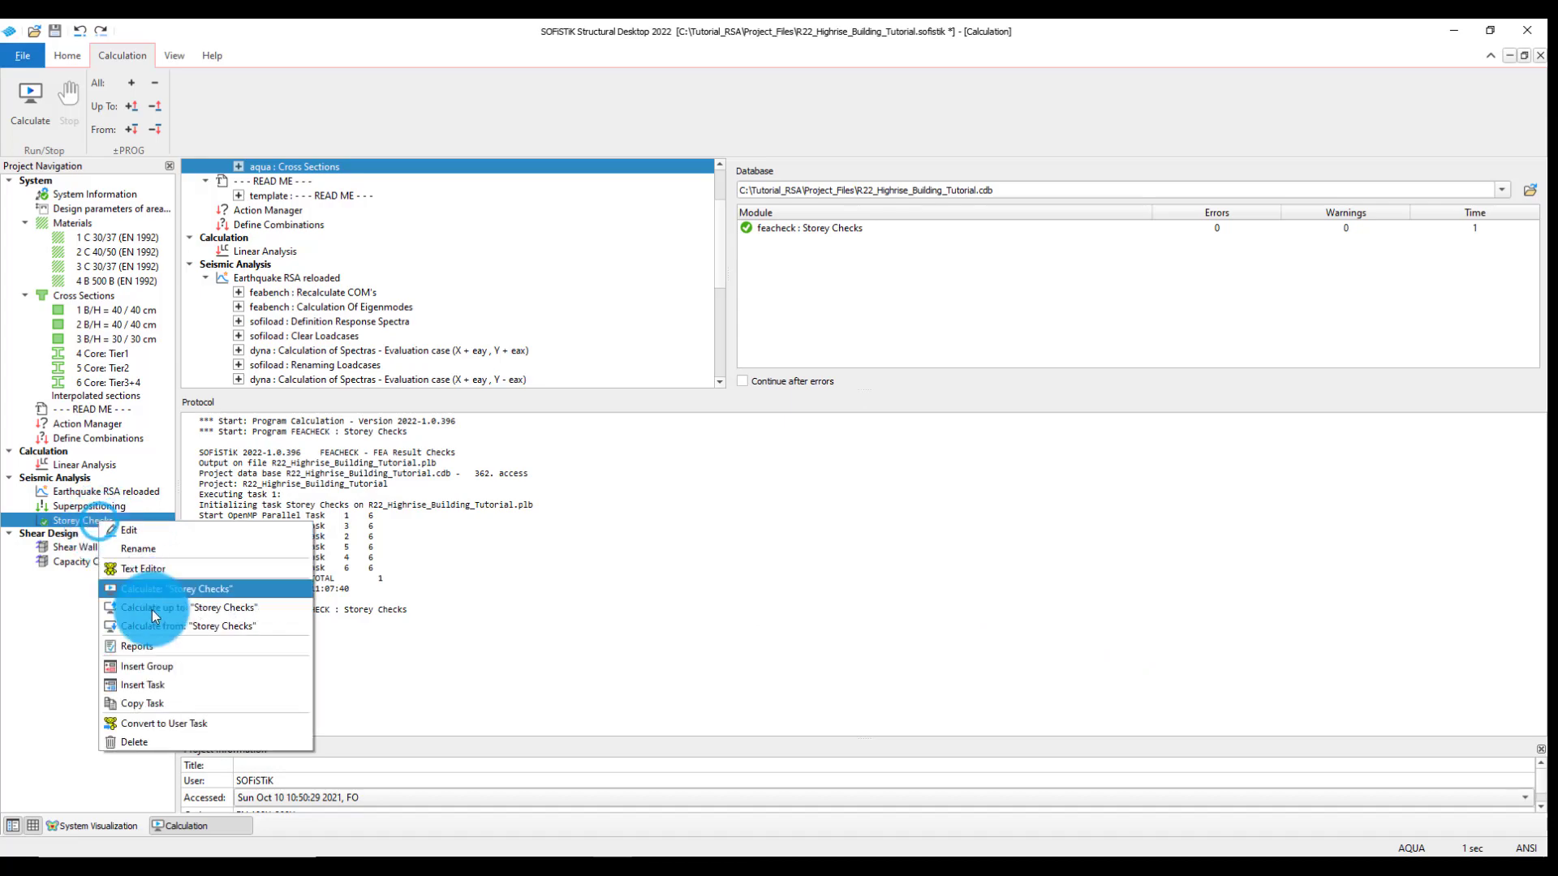
pyautogui.click(169, 648)
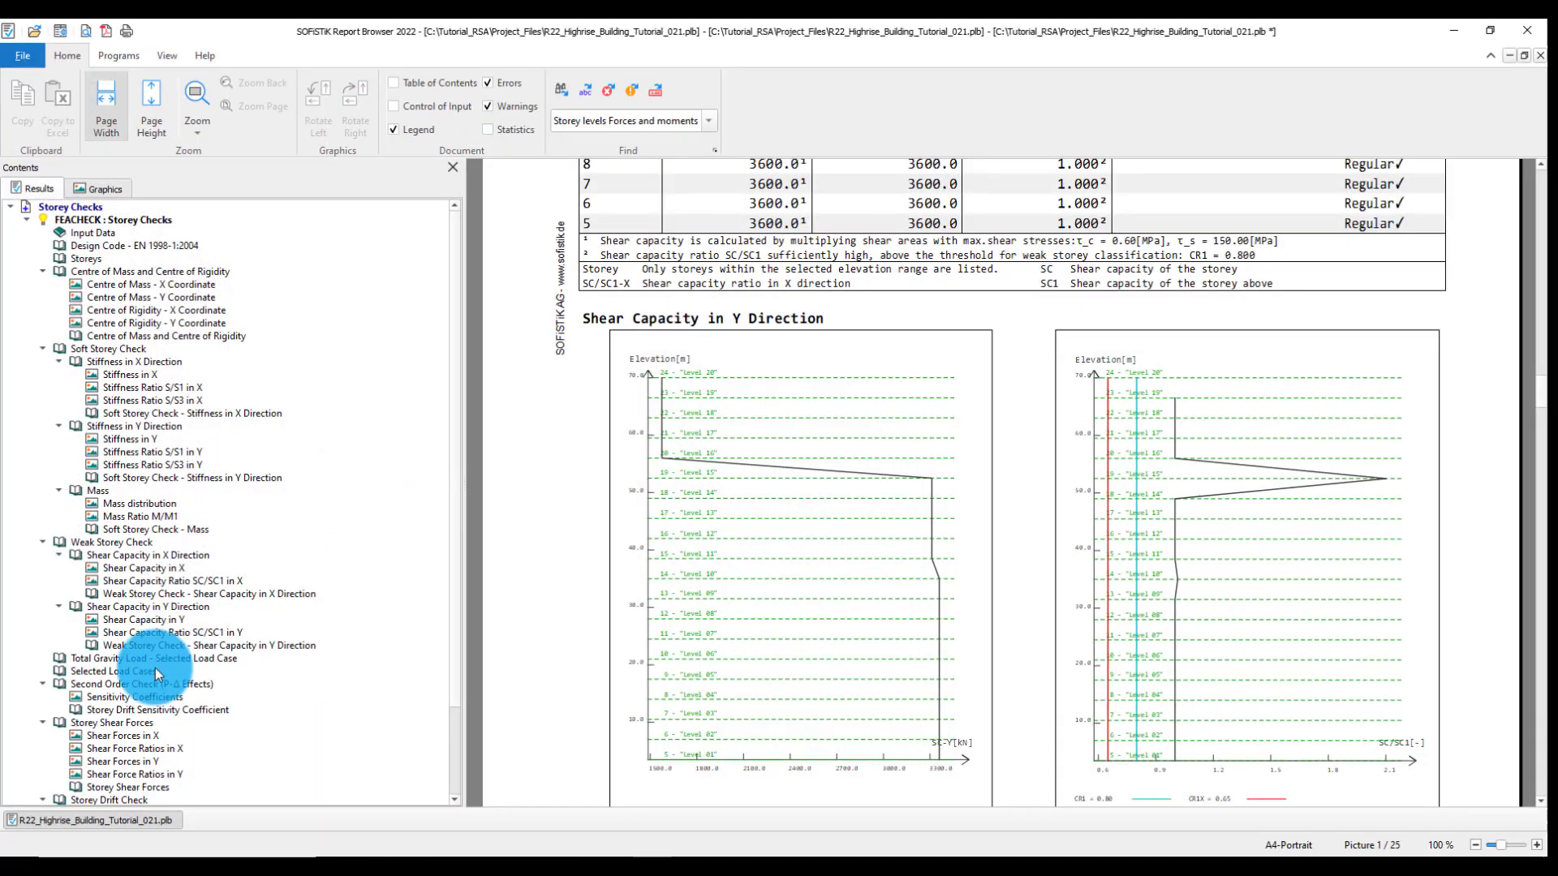
# Examine the weak storey check tables, shear capacity plots and SC/SC1 ratio plots for X and Y directions in the report
pyautogui.click(197, 592)
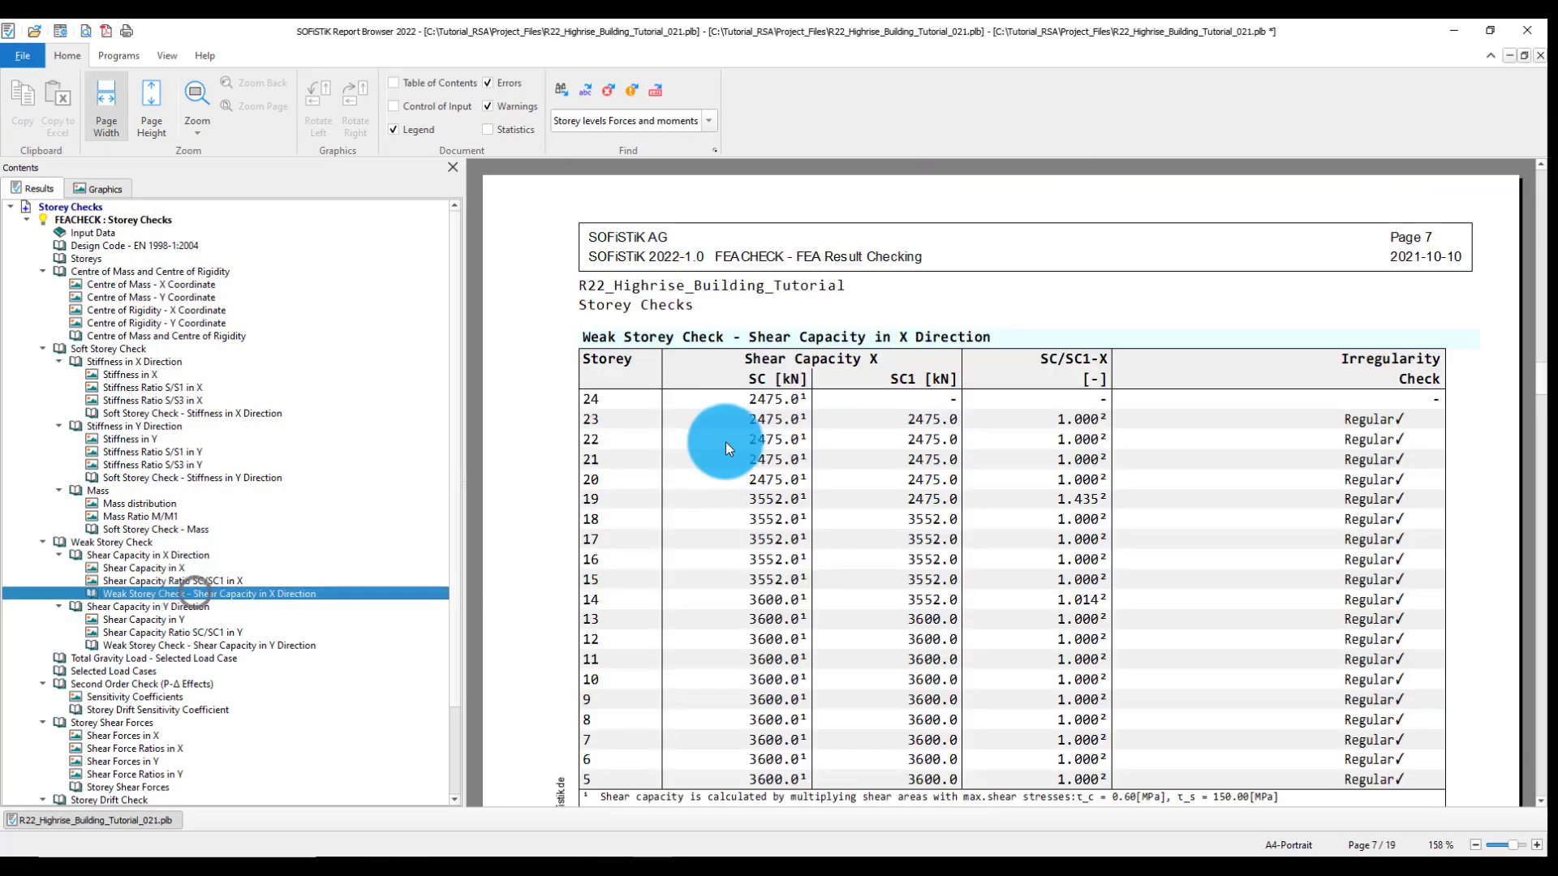
pyautogui.click(225, 646)
pyautogui.click(190, 568)
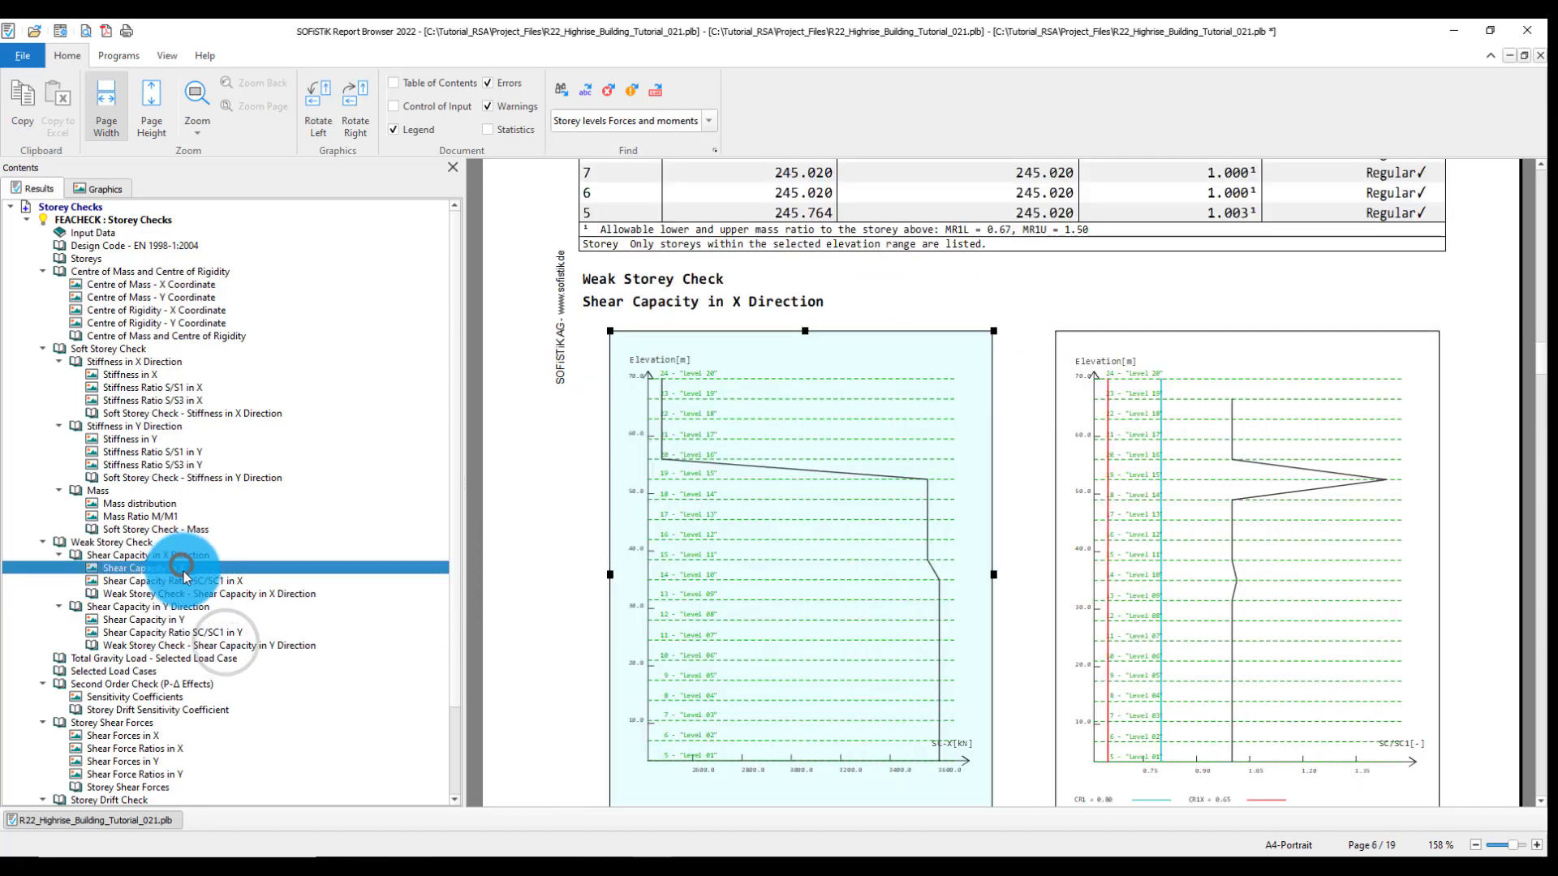
pyautogui.click(187, 580)
pyautogui.click(178, 620)
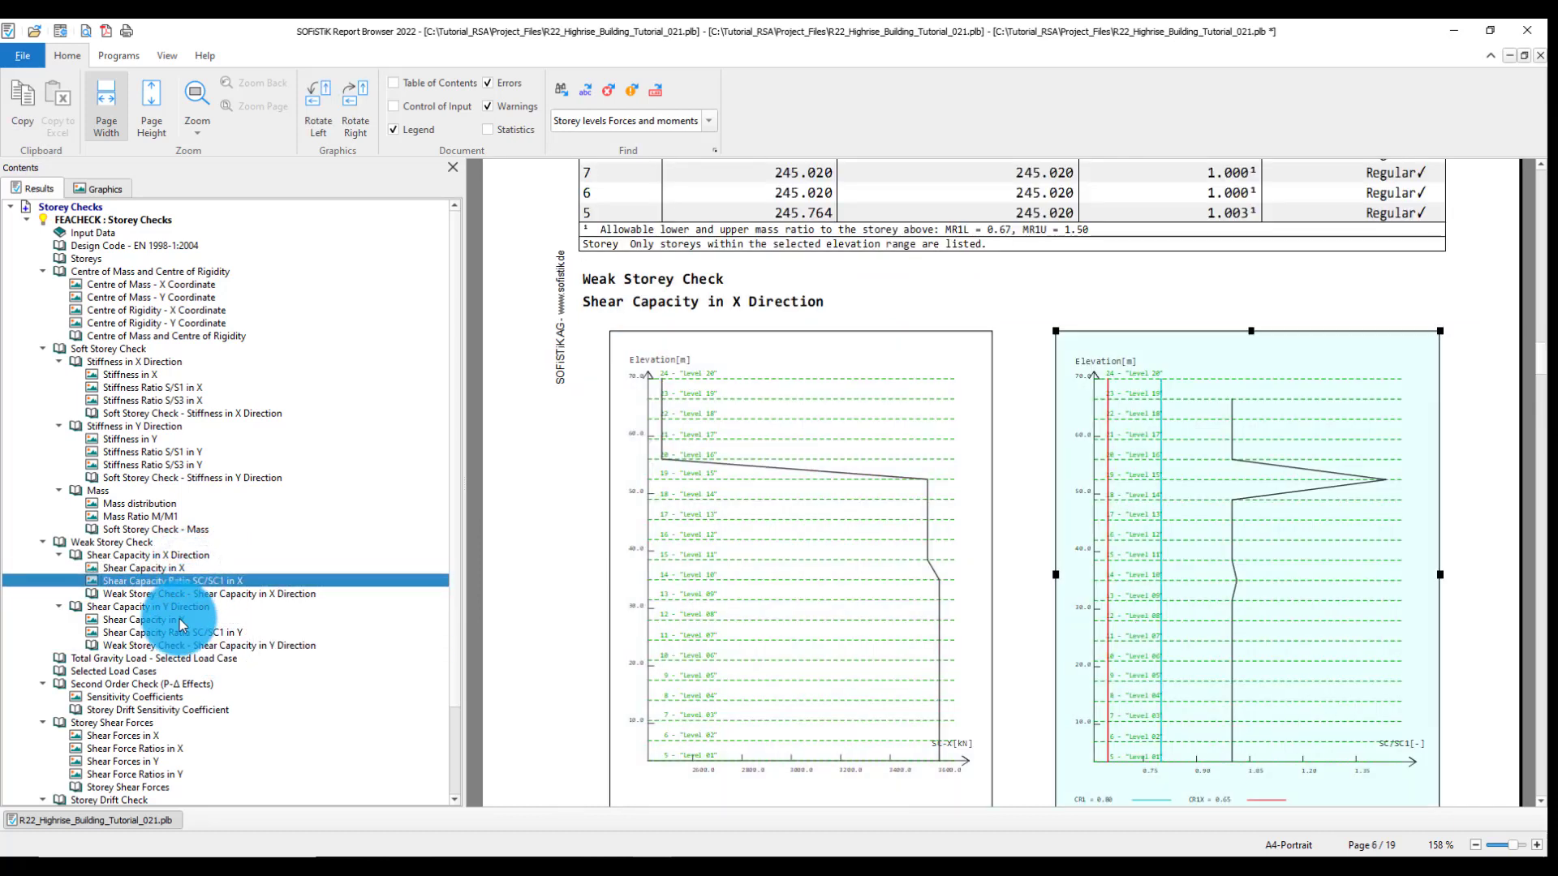
pyautogui.click(185, 632)
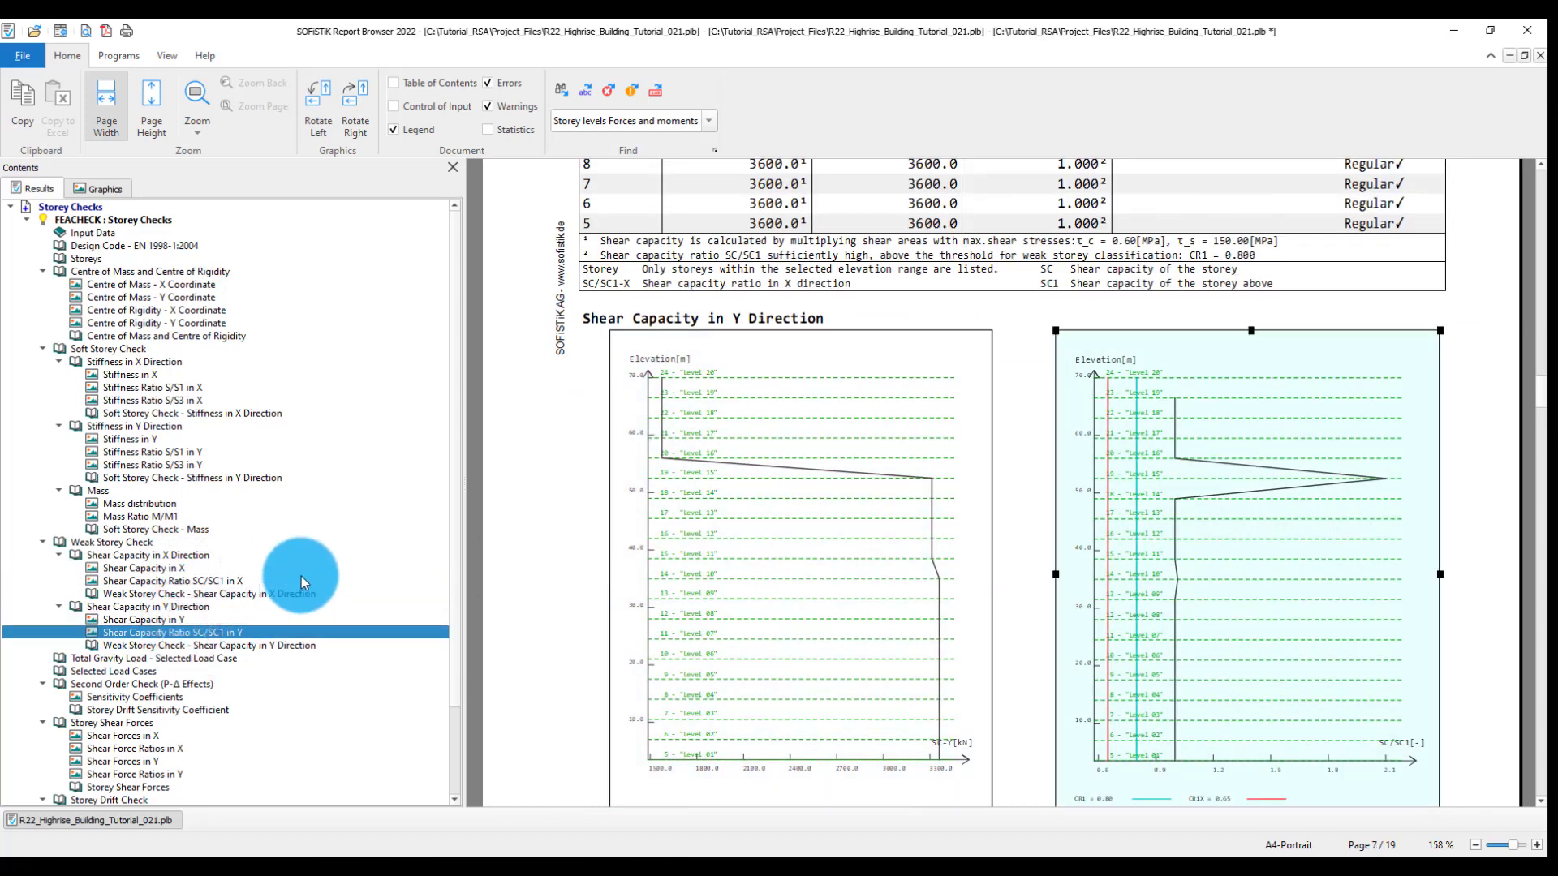
# Examine the Storey Drift Sensitivity Coefficient table of the second order check in the report
pyautogui.scroll(-3, 193, 595)
pyautogui.click(186, 609)
pyautogui.scroll(-10, 738, 569)
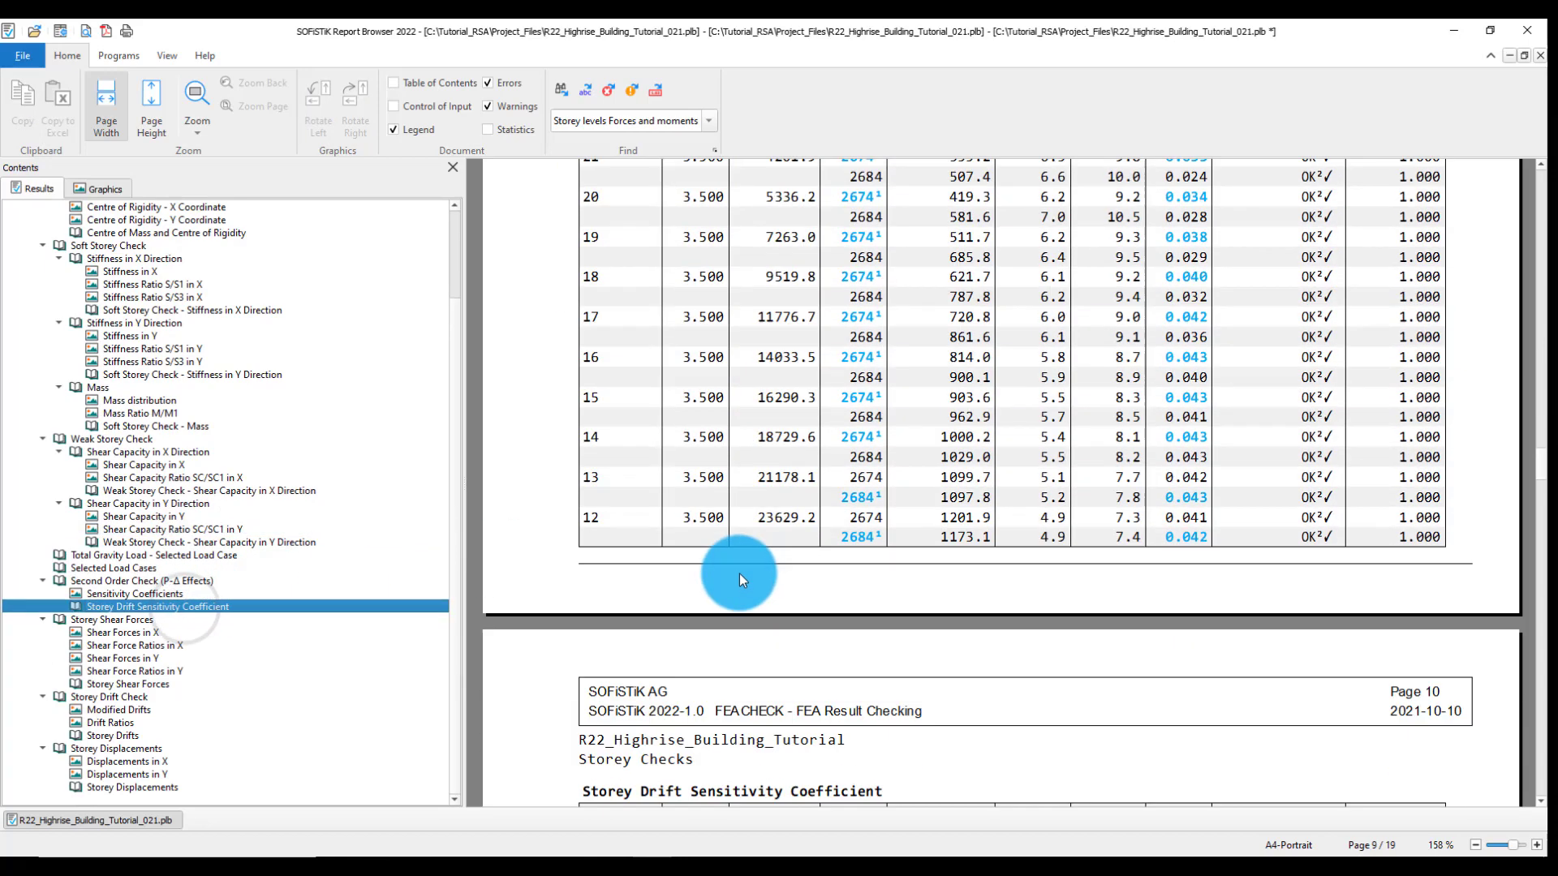